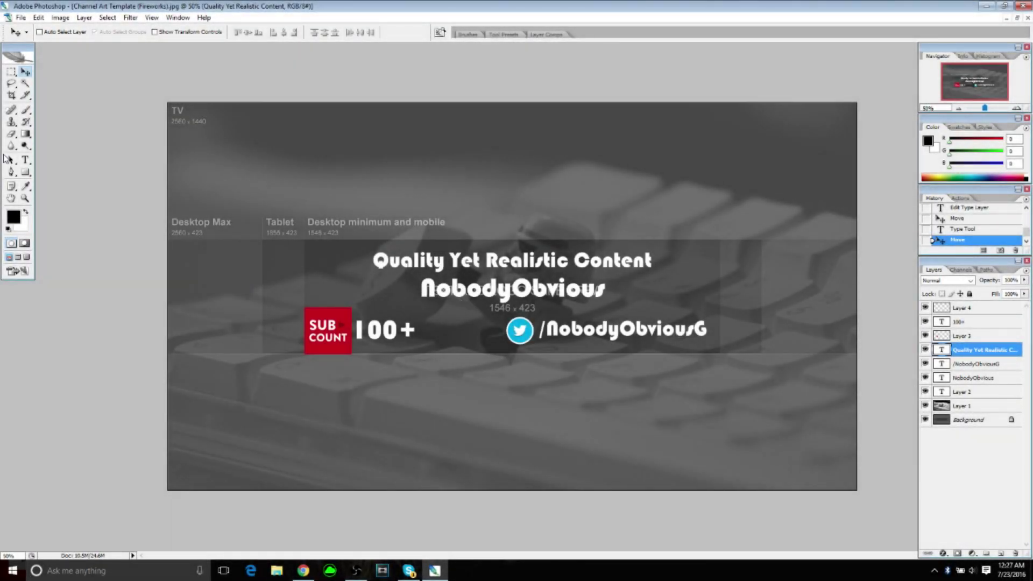
Step: Nudge the /NobodyObviousG Twitter handle left, closer to its icon
{"action": "left_click", "coordinate": [25, 159]}
{"action": "left_click", "coordinate": [571, 331]}
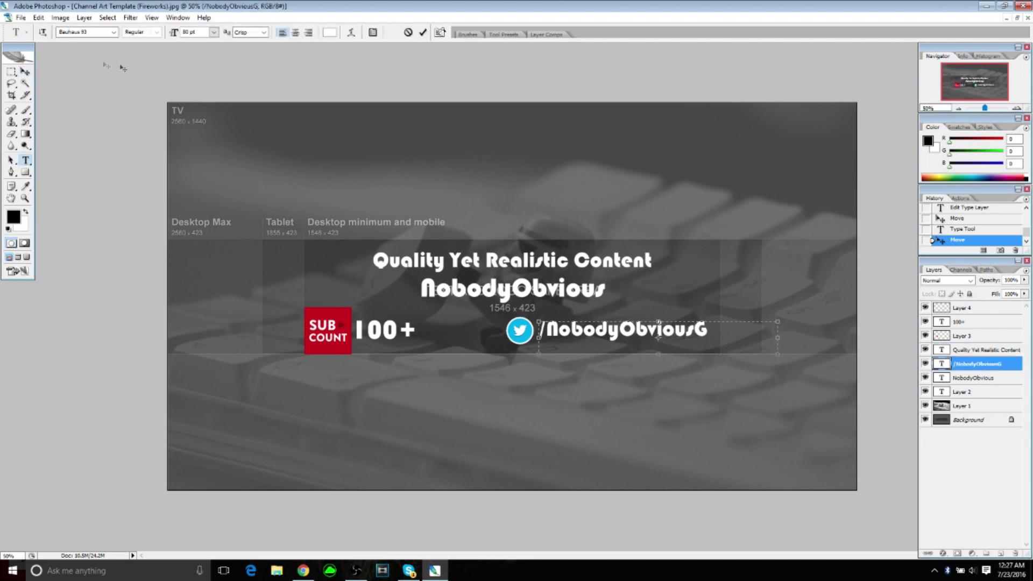
{"action": "left_click", "coordinate": [25, 71]}
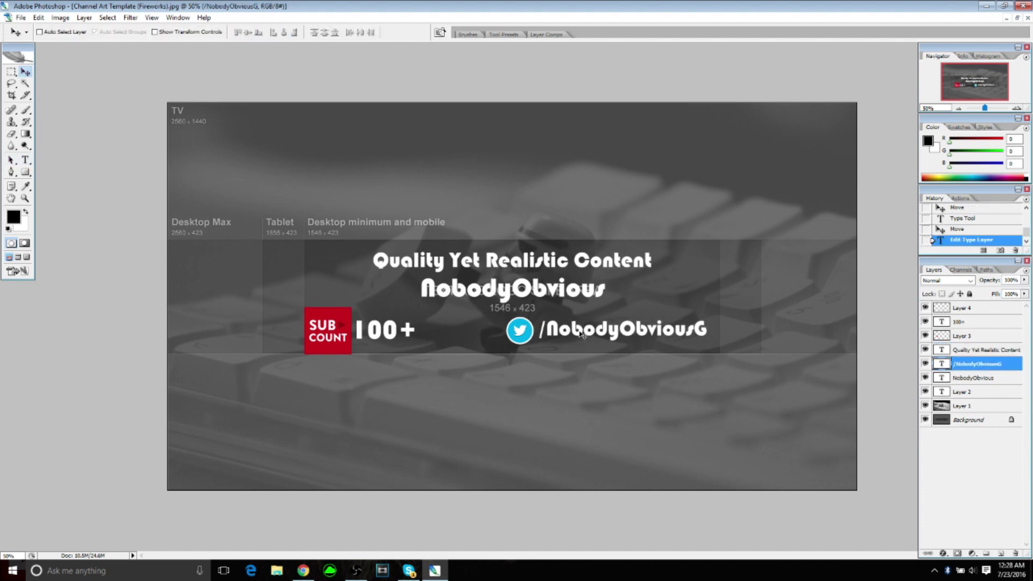
{"action": "key", "text": "shift+Left"}
{"action": "key", "text": "shift+Left"}
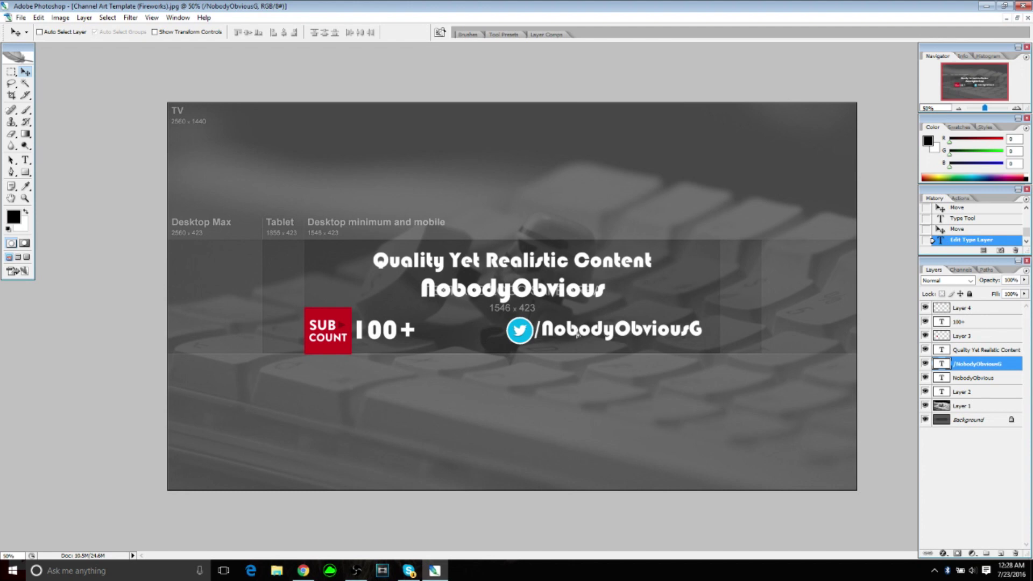
{"action": "key", "text": "shift+Right"}
{"action": "key", "text": "shift+Left"}
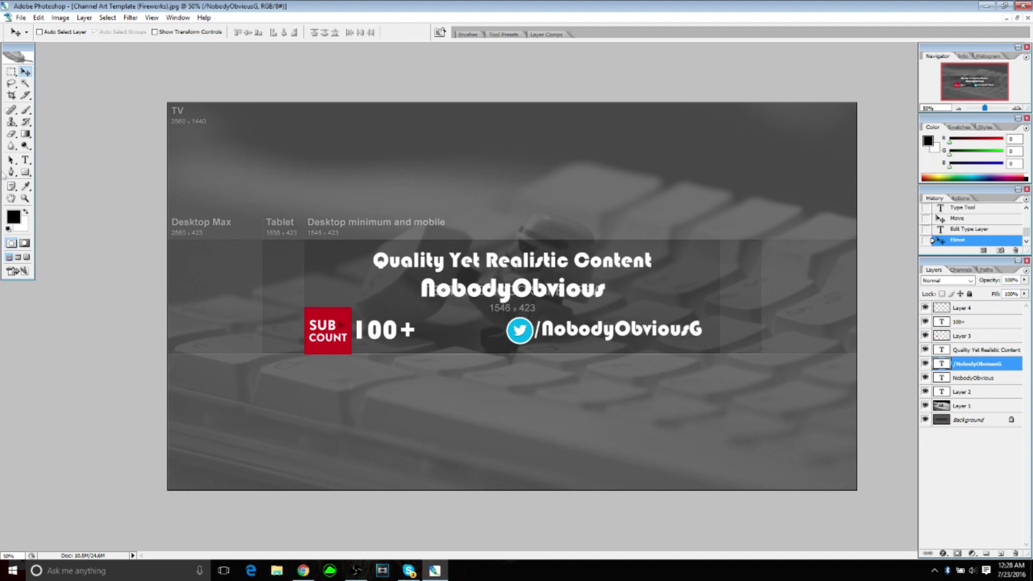
Step: Lower the NobodyObvious channel name slightly and raise Layer 1's opacity to 97%
{"action": "left_click", "coordinate": [25, 159]}
{"action": "left_click", "coordinate": [544, 289]}
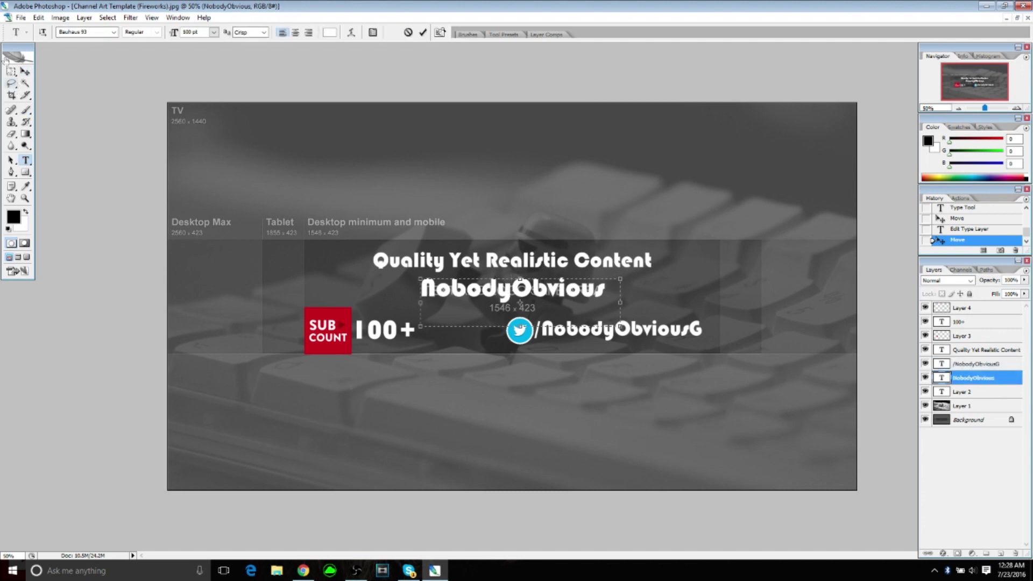
{"action": "left_click", "coordinate": [25, 71]}
{"action": "left_click_drag", "start_coordinate": [555, 291], "coordinate": [556, 295]}
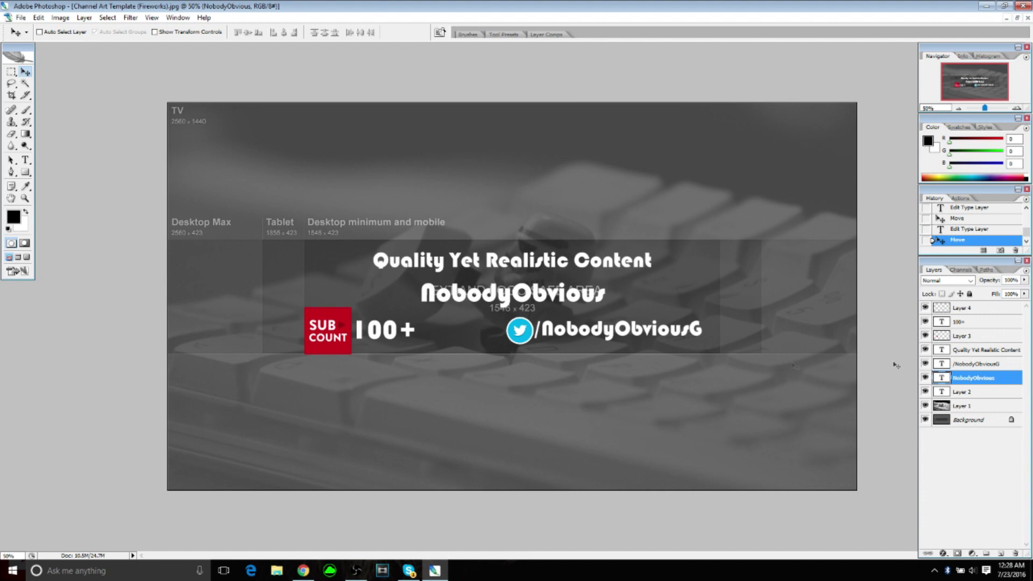
{"action": "left_click", "coordinate": [976, 407]}
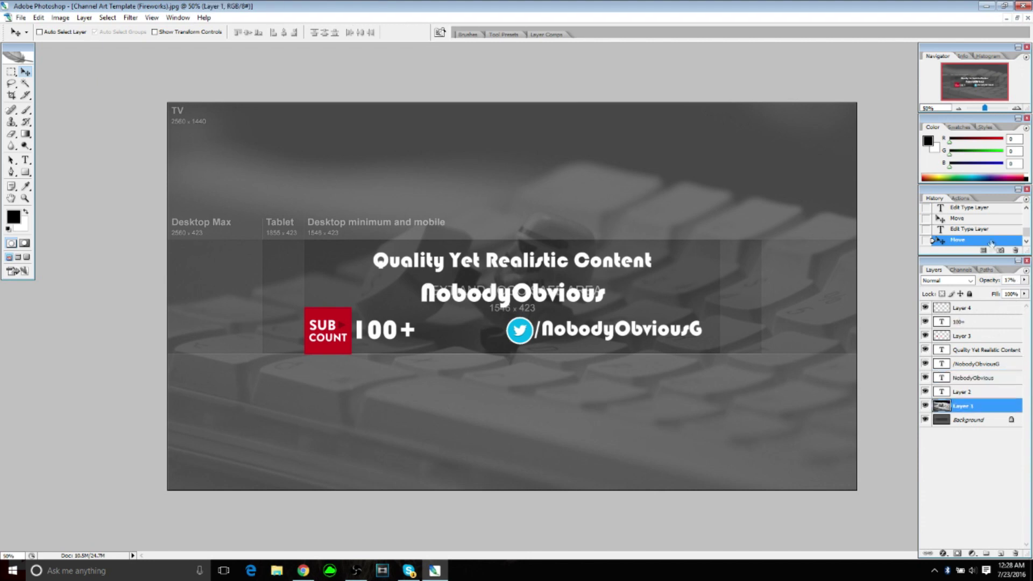
{"action": "mouse_move", "coordinate": [1023, 280]}
{"action": "left_mouse_down"}
{"action": "mouse_move", "coordinate": [980, 295]}
{"action": "mouse_move", "coordinate": [1023, 297]}
{"action": "left_mouse_up"}
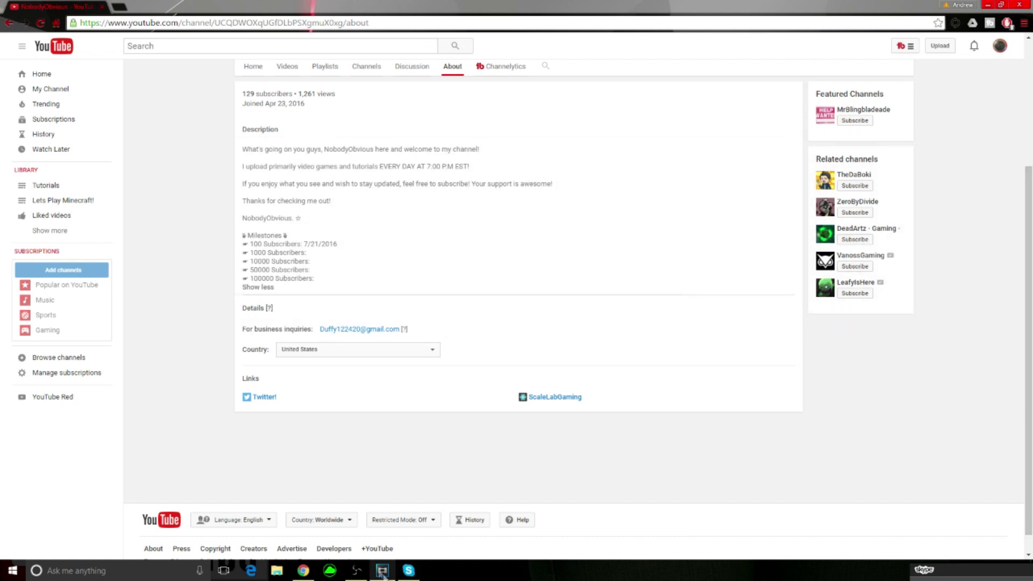
{"action": "mouse_move", "coordinate": [362, 567]}
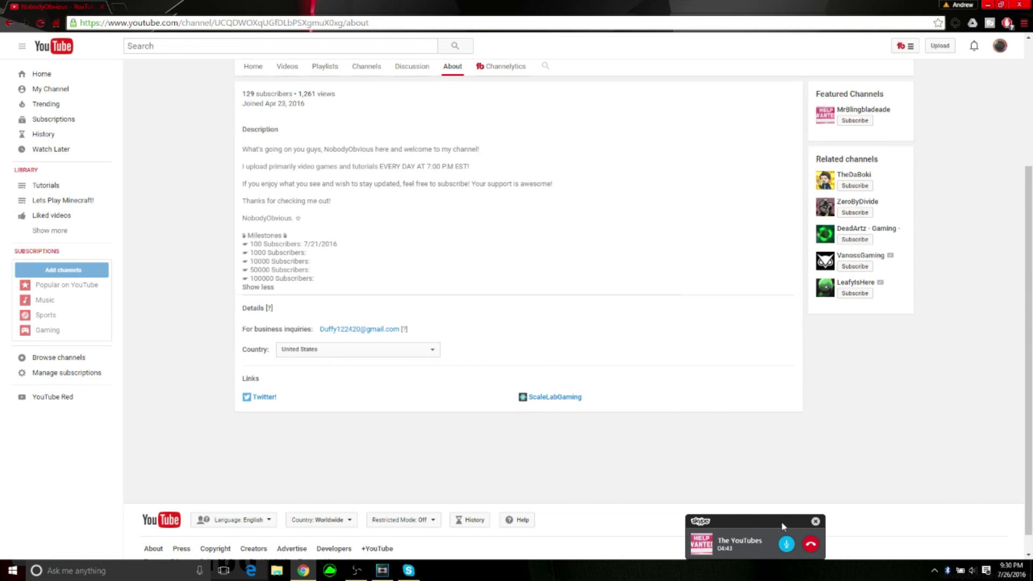
{"action": "left_click_drag", "start_coordinate": [781, 527], "coordinate": [1007, 574]}
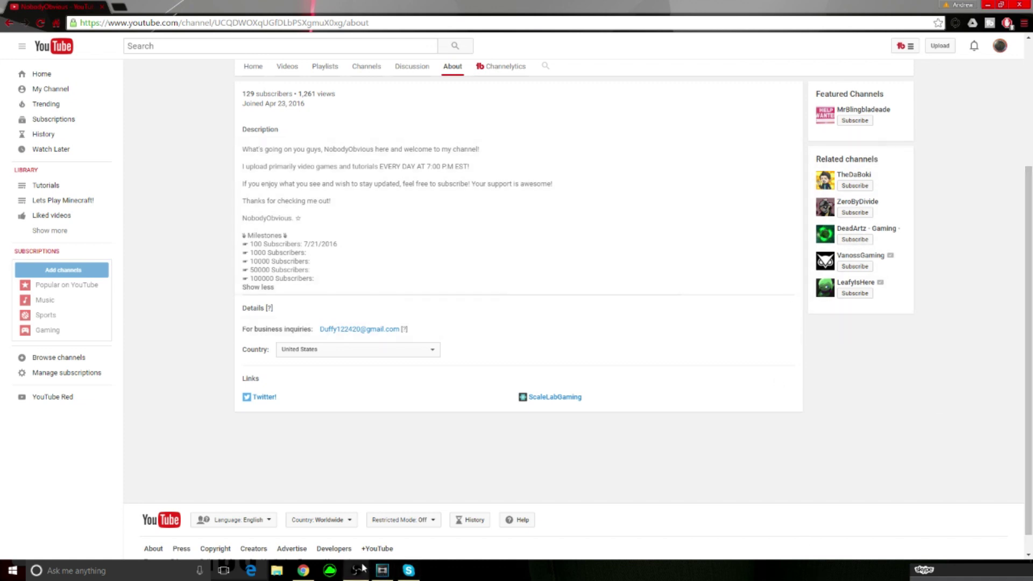
{"action": "mouse_move", "coordinate": [362, 567]}
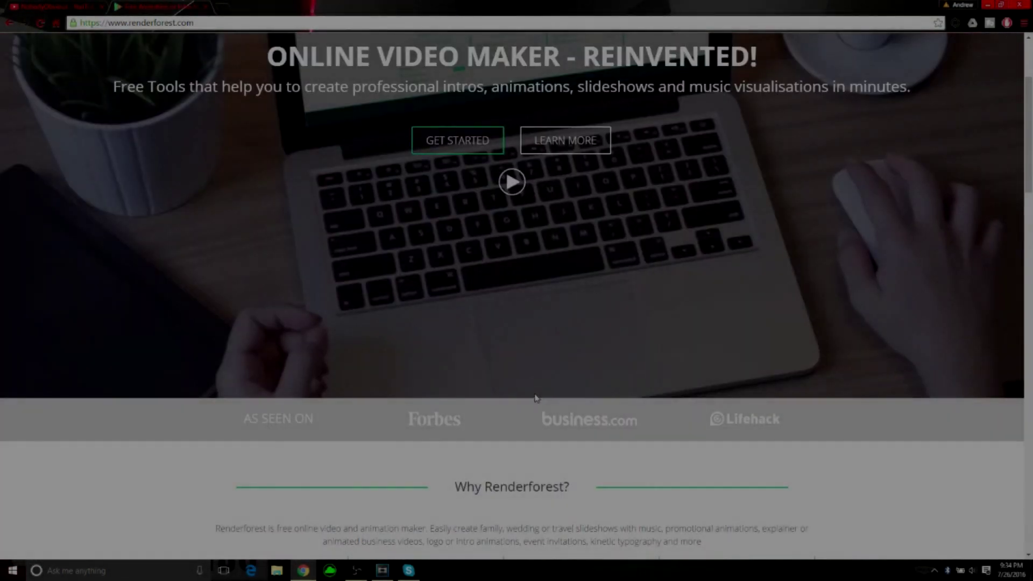
Step: Browse the Renderforest home page and view its Sign UP for FREE form
{"action": "scroll", "coordinate": [535, 396], "scroll_direction": "down", "scroll_amount": 3}
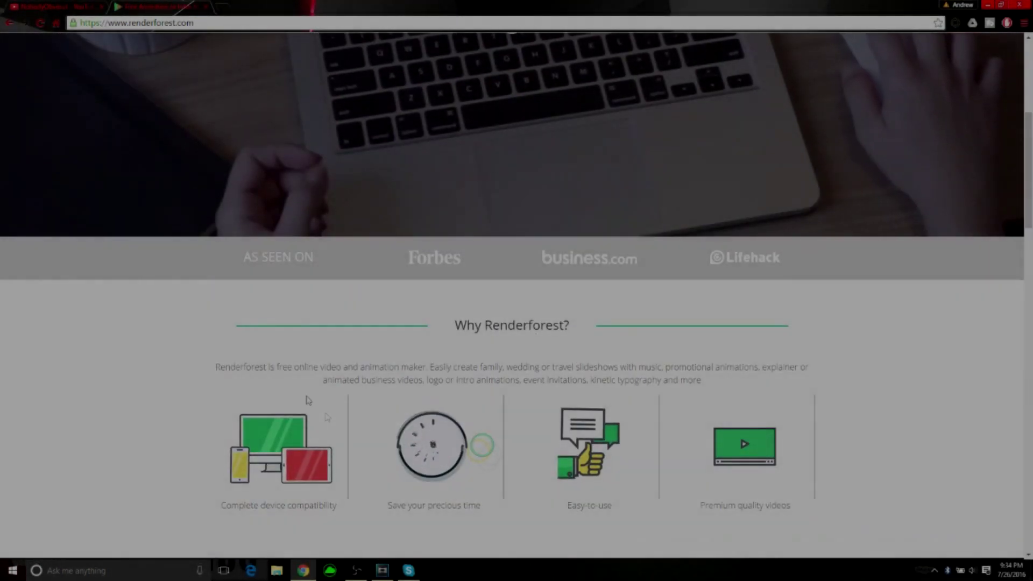
{"action": "scroll", "coordinate": [355, 469], "scroll_direction": "down", "scroll_amount": 10}
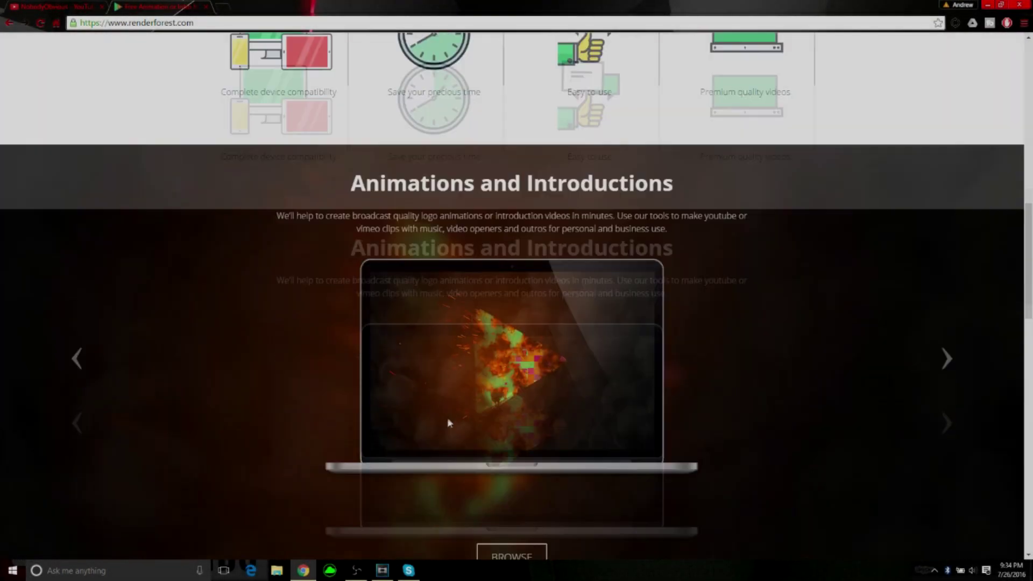
{"action": "scroll", "coordinate": [514, 420], "scroll_direction": "up", "scroll_amount": 15}
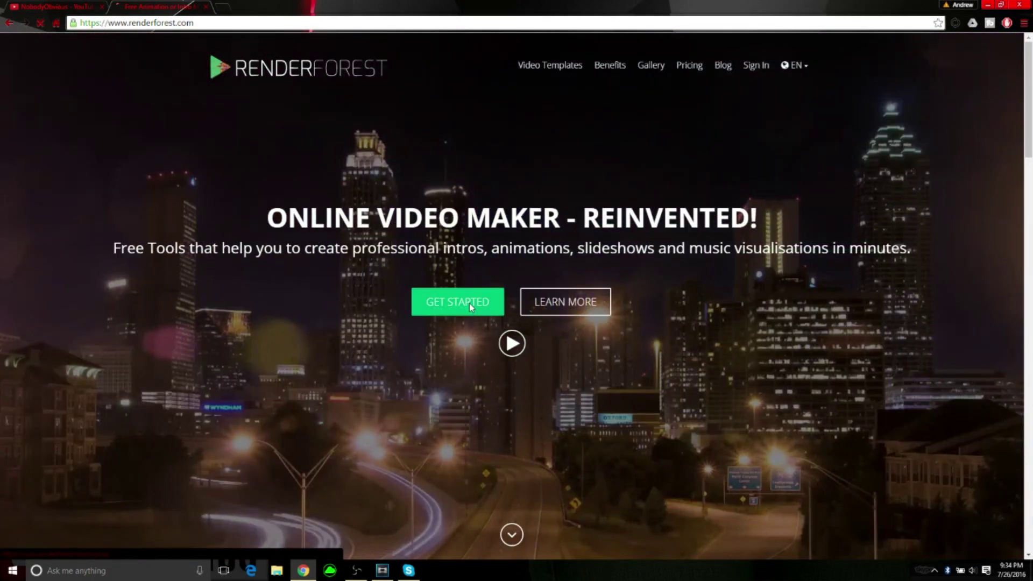
{"action": "left_click", "coordinate": [469, 301]}
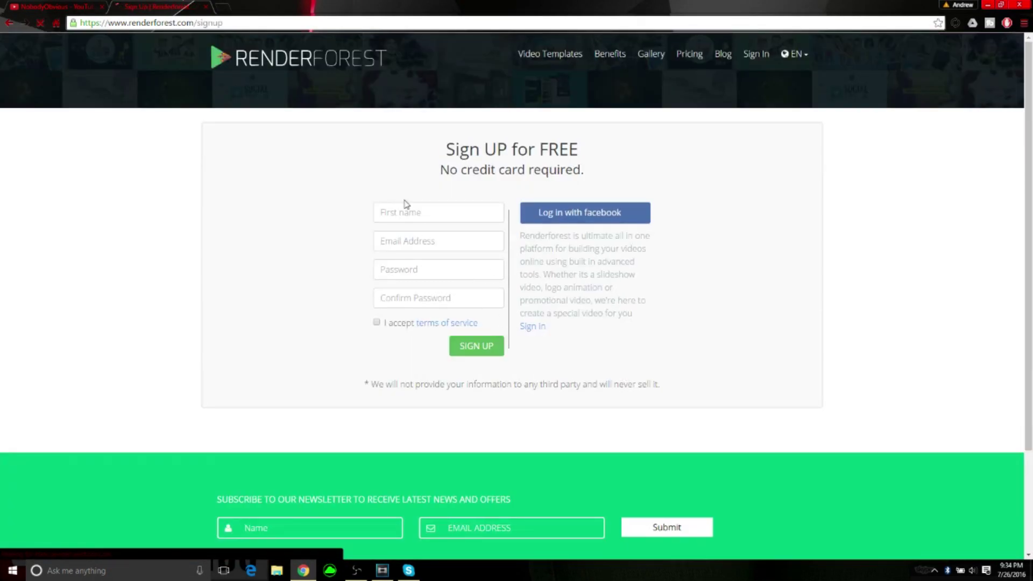
{"action": "left_click_drag", "start_coordinate": [439, 156], "coordinate": [607, 162]}
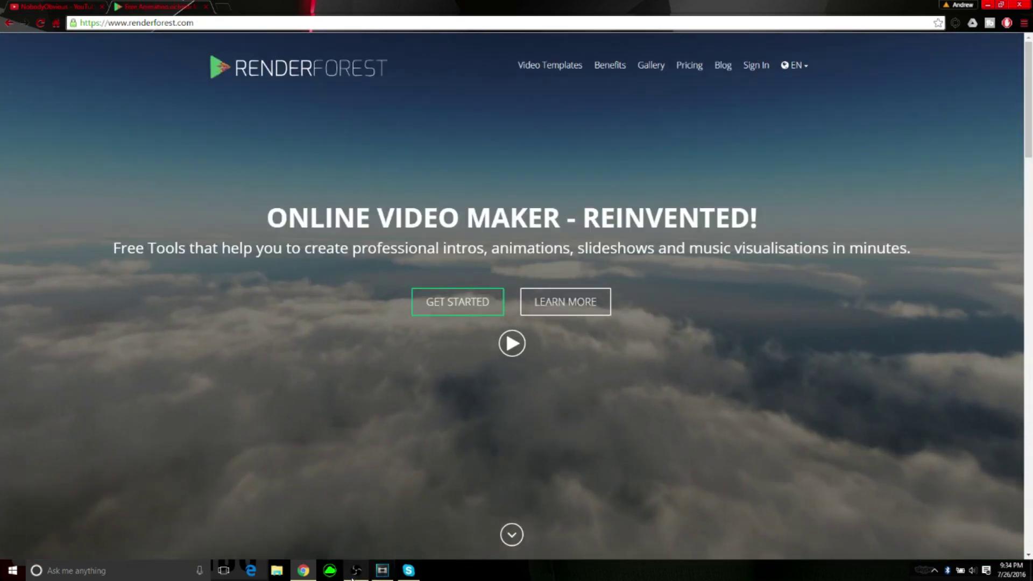
{"action": "left_click", "coordinate": [355, 570]}
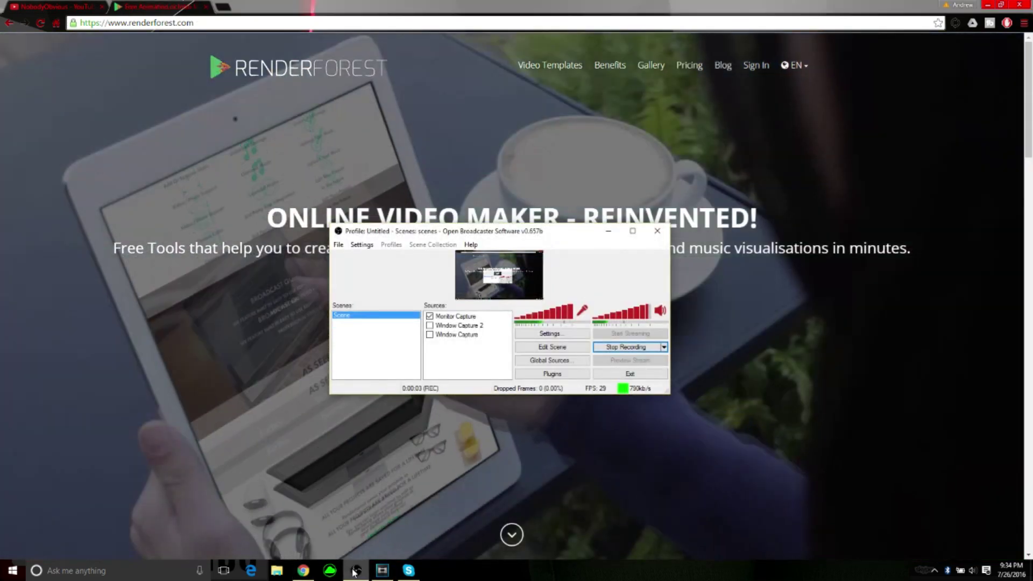
{"action": "left_click", "coordinate": [355, 570]}
Step: Scroll the home page again and revisit the sign-up heading and no-credit-card note
{"action": "scroll", "coordinate": [517, 377], "scroll_direction": "down", "scroll_amount": 2}
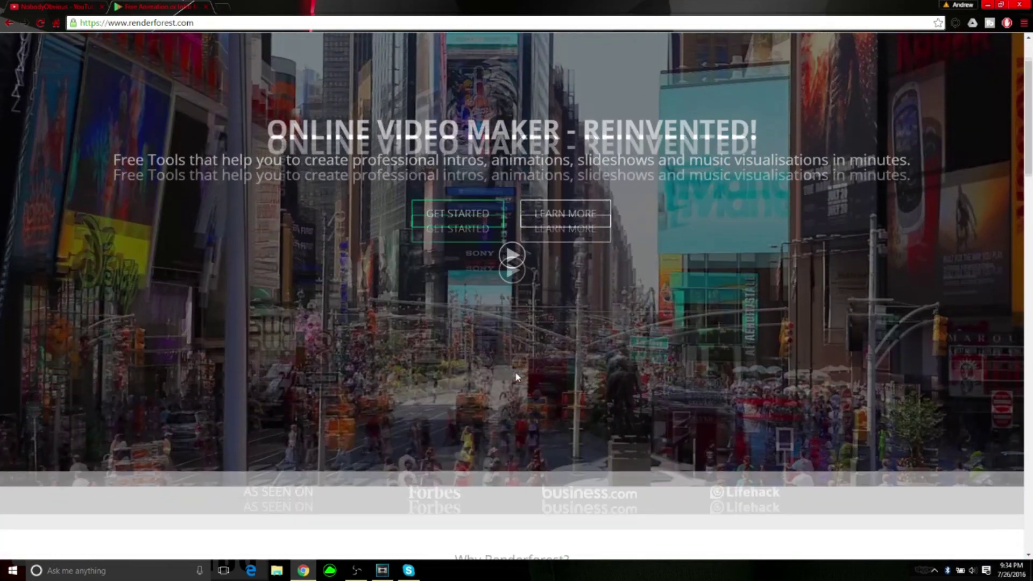
{"action": "scroll", "coordinate": [544, 368], "scroll_direction": "up", "scroll_amount": 2}
{"action": "scroll", "coordinate": [499, 382], "scroll_direction": "down", "scroll_amount": 3}
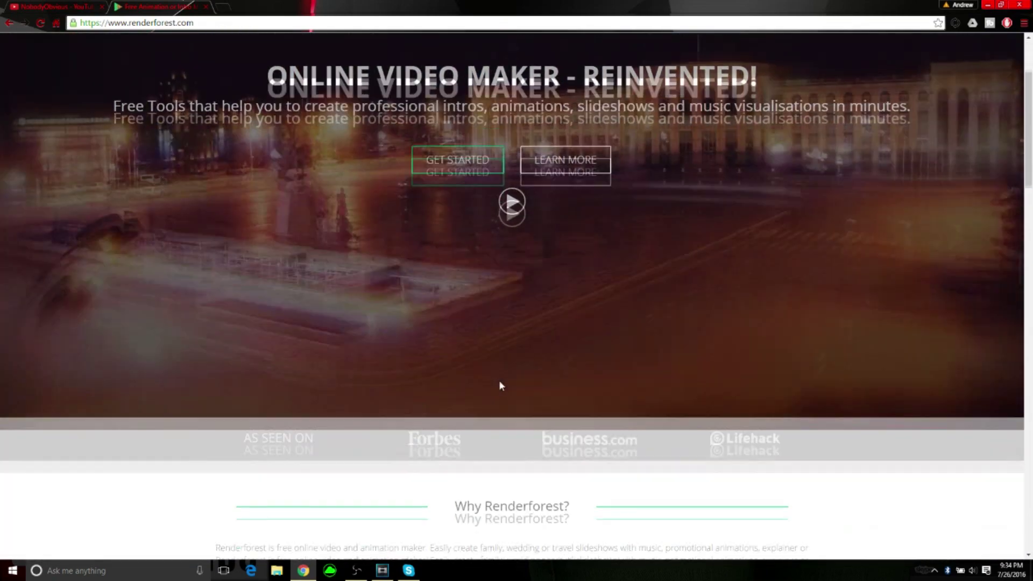
{"action": "scroll", "coordinate": [500, 386], "scroll_direction": "down", "scroll_amount": 4}
{"action": "scroll", "coordinate": [524, 390], "scroll_direction": "up", "scroll_amount": 4}
{"action": "scroll", "coordinate": [535, 398], "scroll_direction": "down", "scroll_amount": 2}
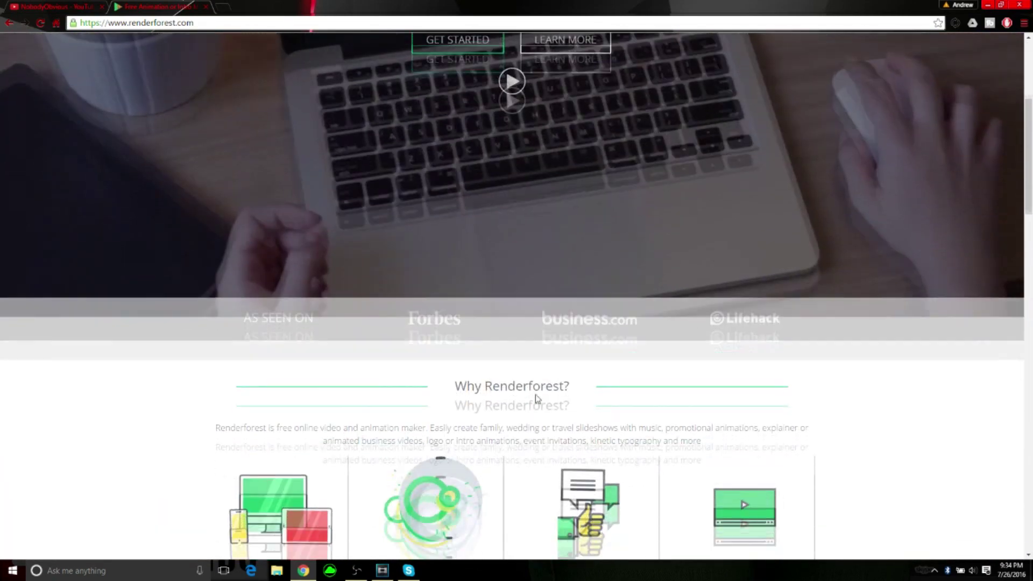
{"action": "scroll", "coordinate": [516, 425], "scroll_direction": "down", "scroll_amount": 4}
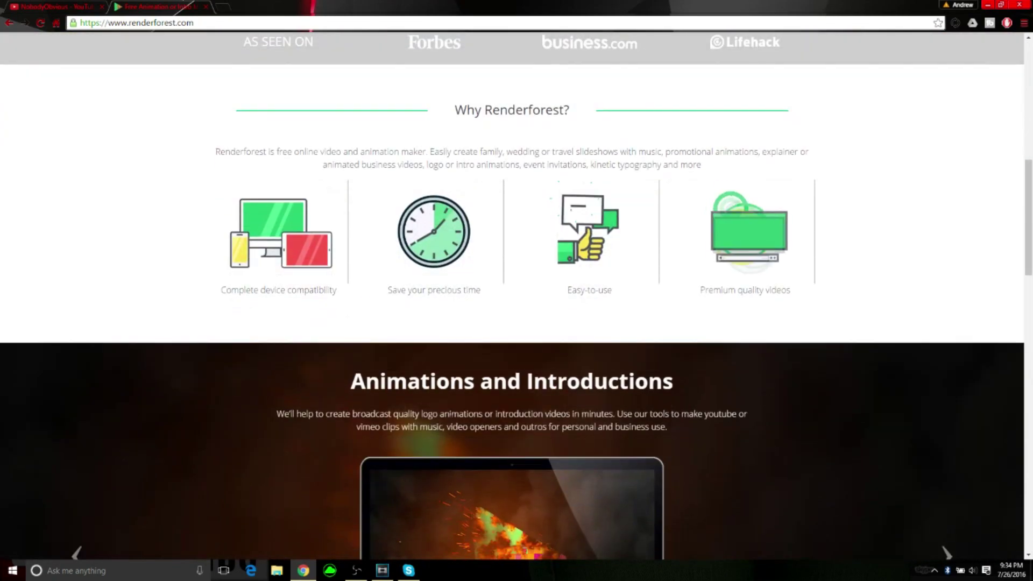
{"action": "scroll", "coordinate": [471, 403], "scroll_direction": "down", "scroll_amount": 6}
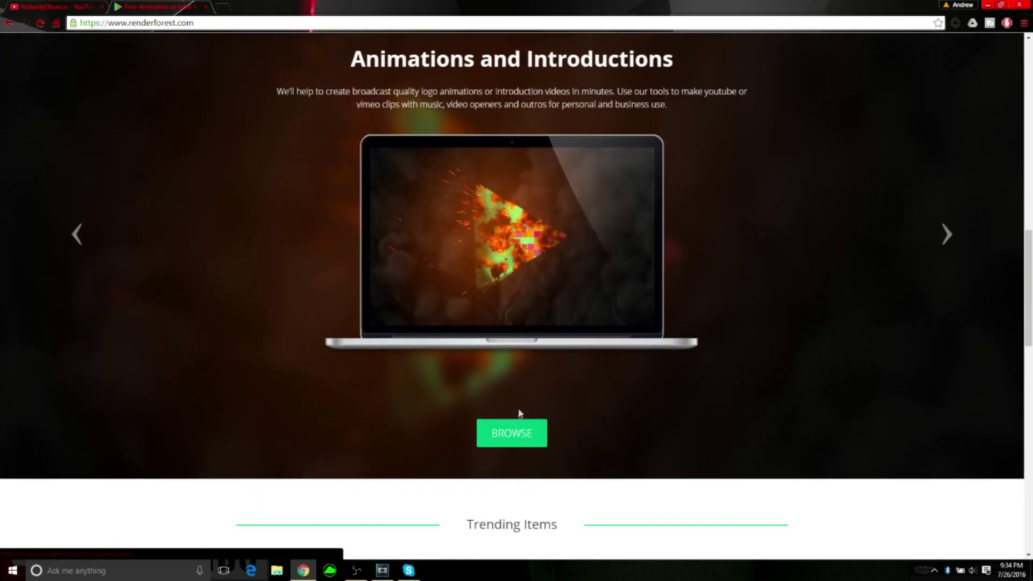
{"action": "scroll", "coordinate": [519, 404], "scroll_direction": "up", "scroll_amount": 15}
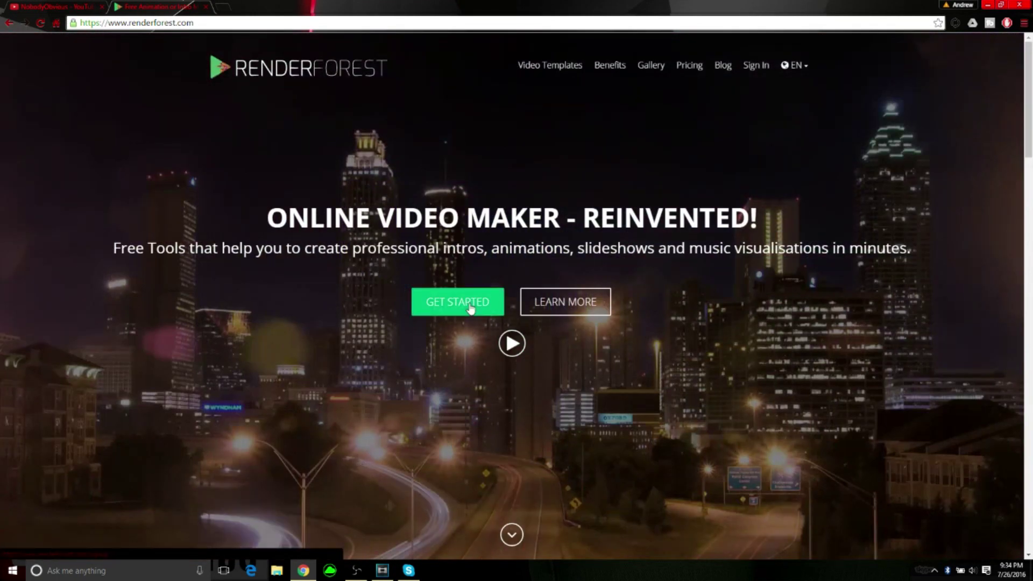
{"action": "left_click", "coordinate": [470, 305]}
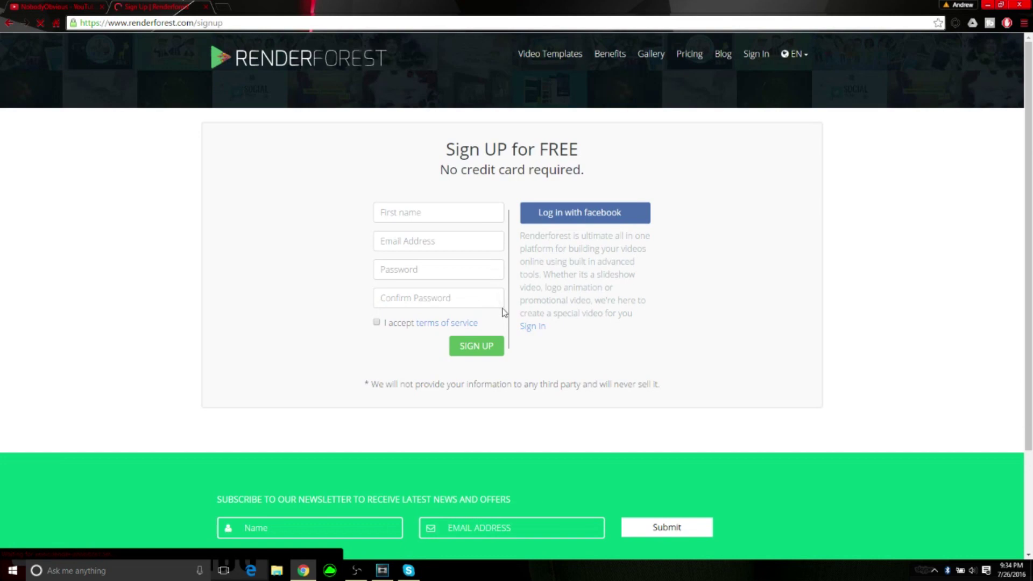
{"action": "left_click_drag", "start_coordinate": [438, 146], "coordinate": [601, 162]}
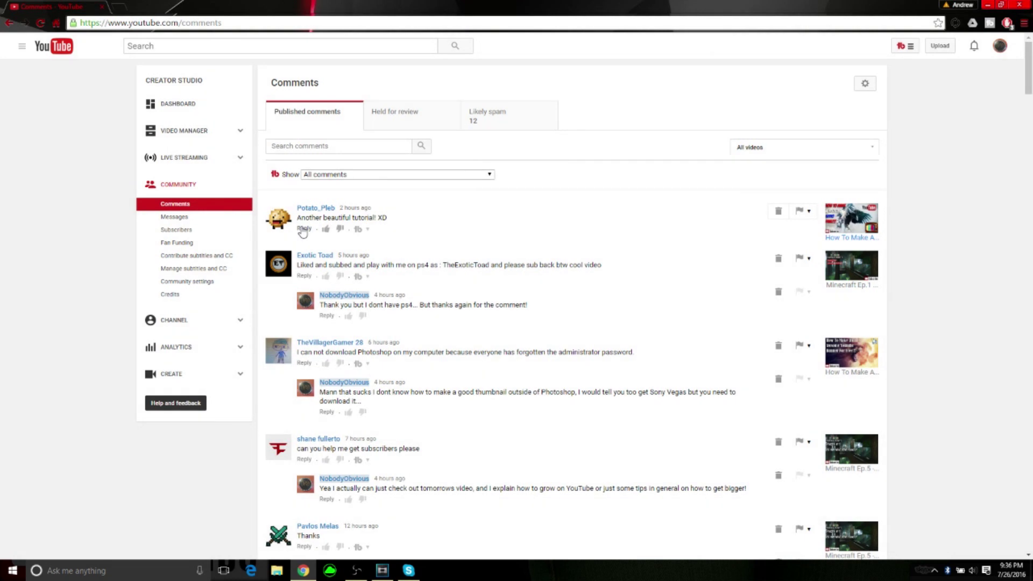
Step: Reply with a thank-you message to the 'Another beautiful tutorial! XD' comment
{"action": "left_click", "coordinate": [304, 229]}
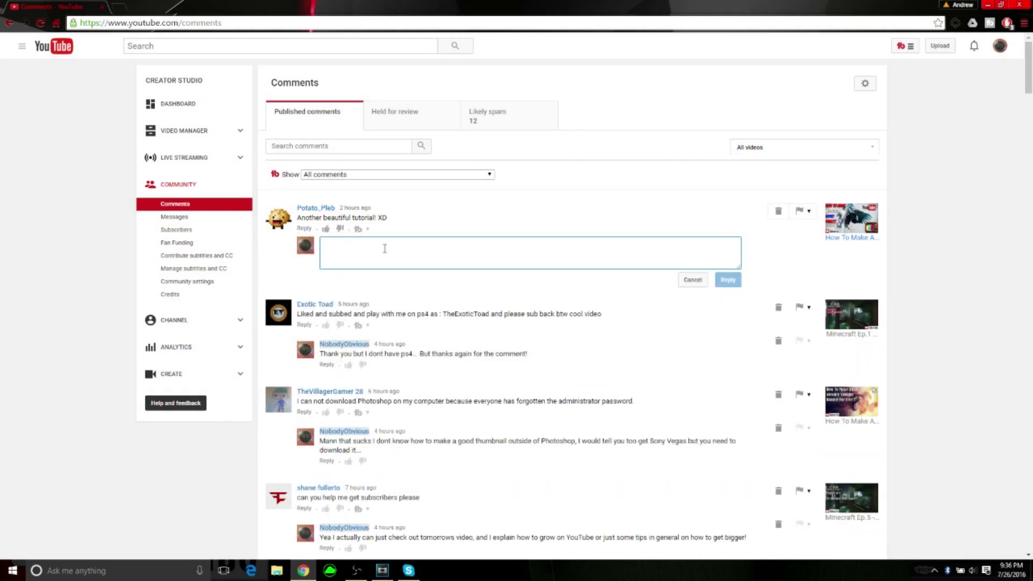
{"action": "type", "text": "t"}
{"action": "key", "text": "BackSpace"}
{"action": "type", "text": "Thanks man, I appreciate it!"}
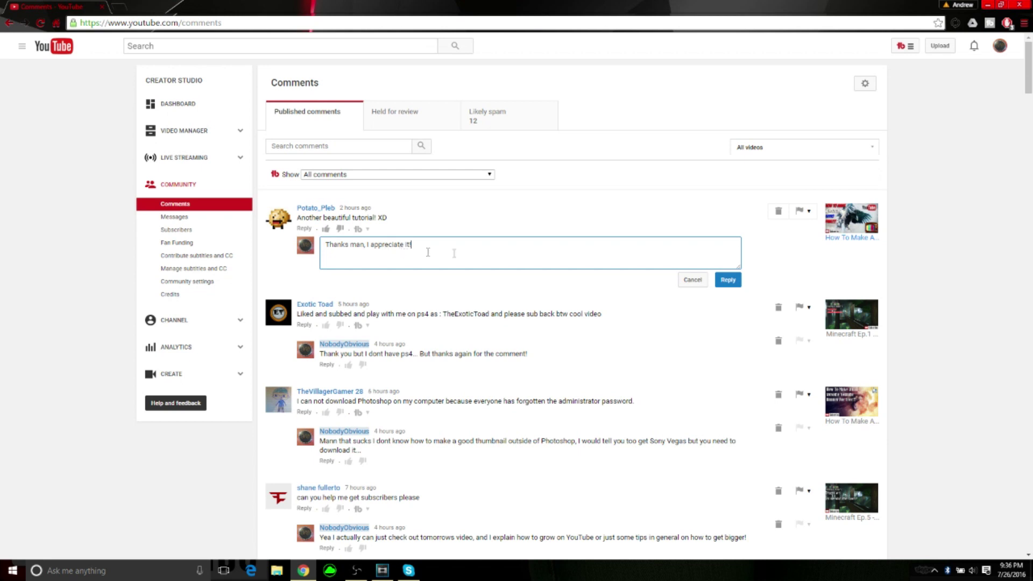
{"action": "left_click", "coordinate": [728, 281]}
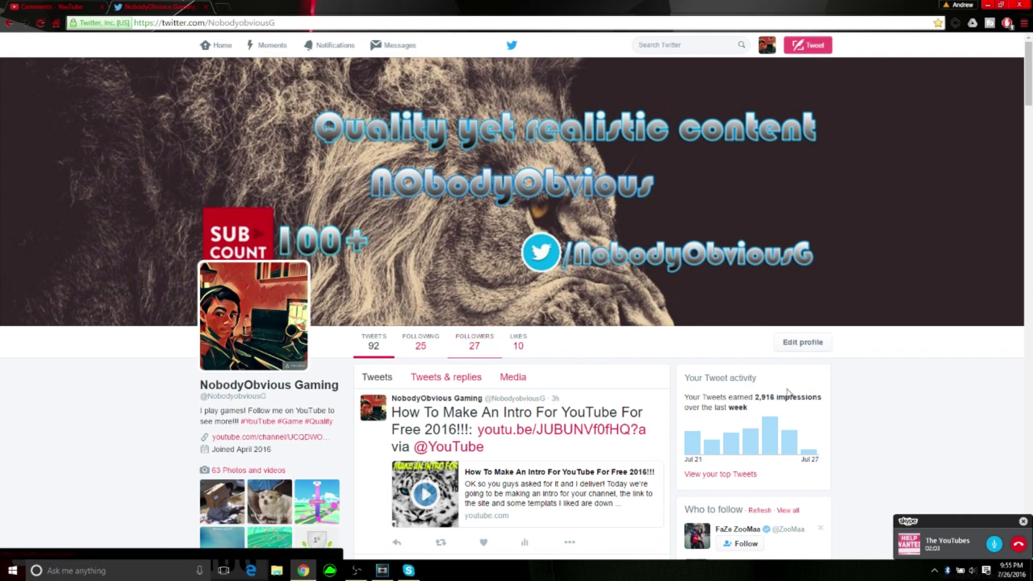
Step: Scroll down the channel's Twitter timeline through older tweets and retweets
{"action": "scroll", "coordinate": [887, 391], "scroll_direction": "down", "scroll_amount": 2}
{"action": "scroll", "coordinate": [887, 391], "scroll_direction": "down", "scroll_amount": 4}
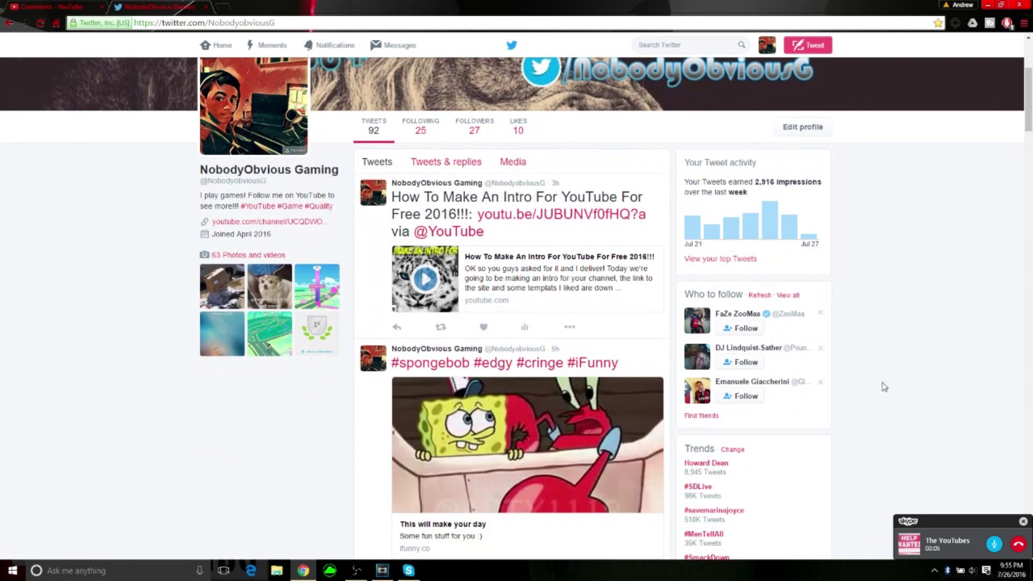
{"action": "scroll", "coordinate": [893, 389], "scroll_direction": "down", "scroll_amount": 3}
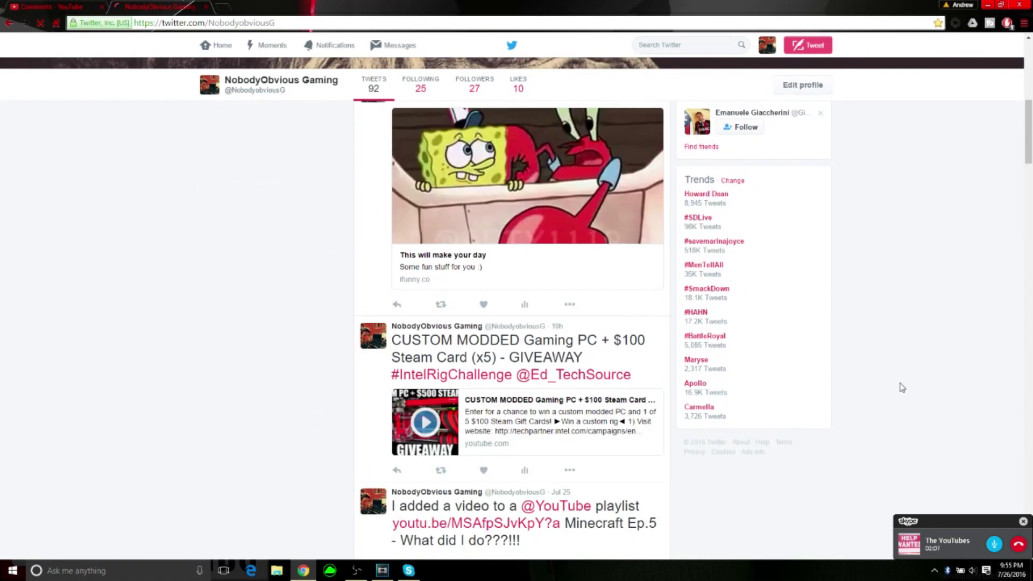
{"action": "scroll", "coordinate": [909, 390], "scroll_direction": "down", "scroll_amount": 6}
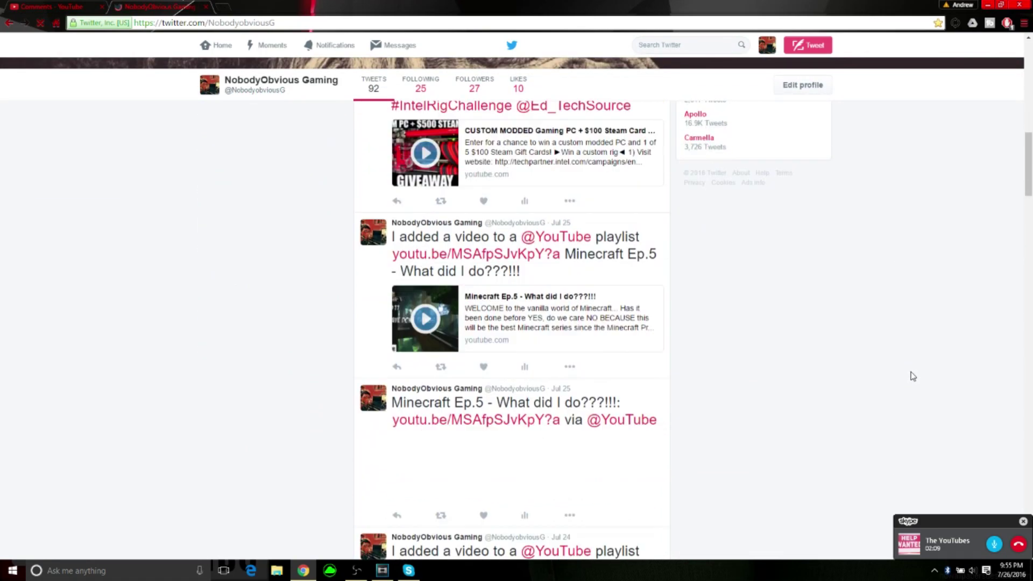
{"action": "scroll", "coordinate": [917, 379], "scroll_direction": "down", "scroll_amount": 6}
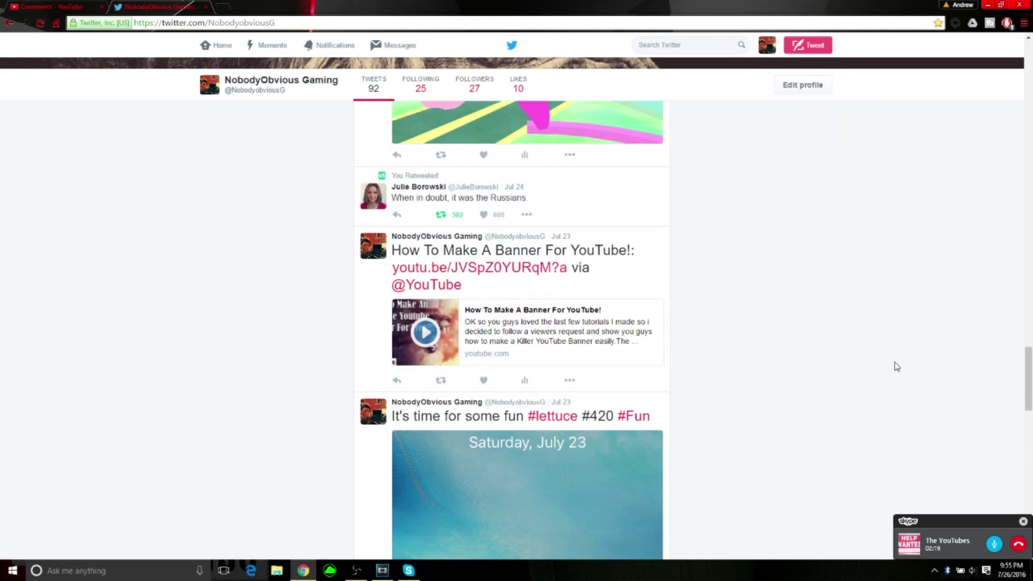
{"action": "scroll", "coordinate": [896, 367], "scroll_direction": "down", "scroll_amount": 5}
{"action": "scroll", "coordinate": [899, 364], "scroll_direction": "down", "scroll_amount": 4}
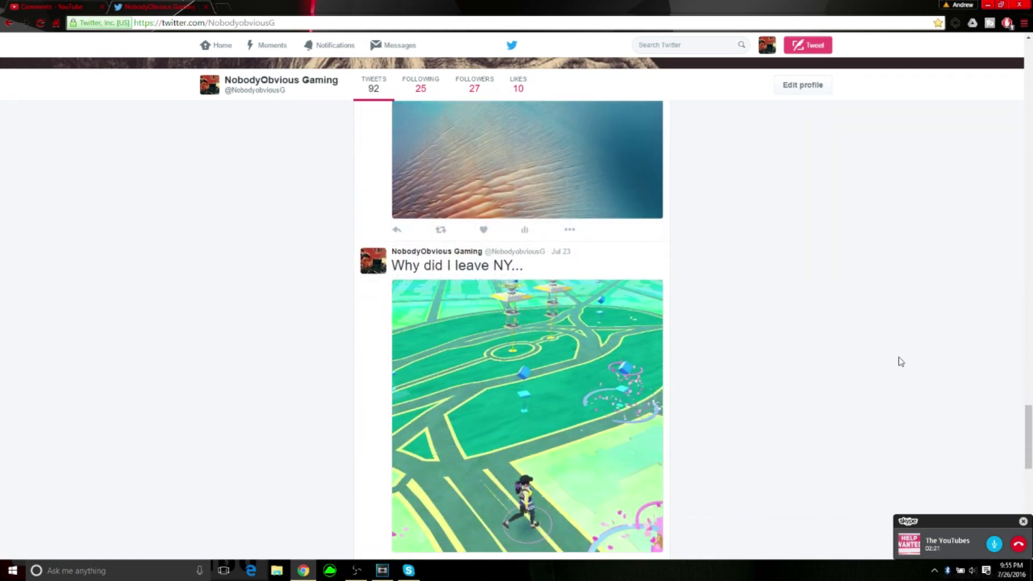
{"action": "scroll", "coordinate": [899, 365], "scroll_direction": "down", "scroll_amount": 8}
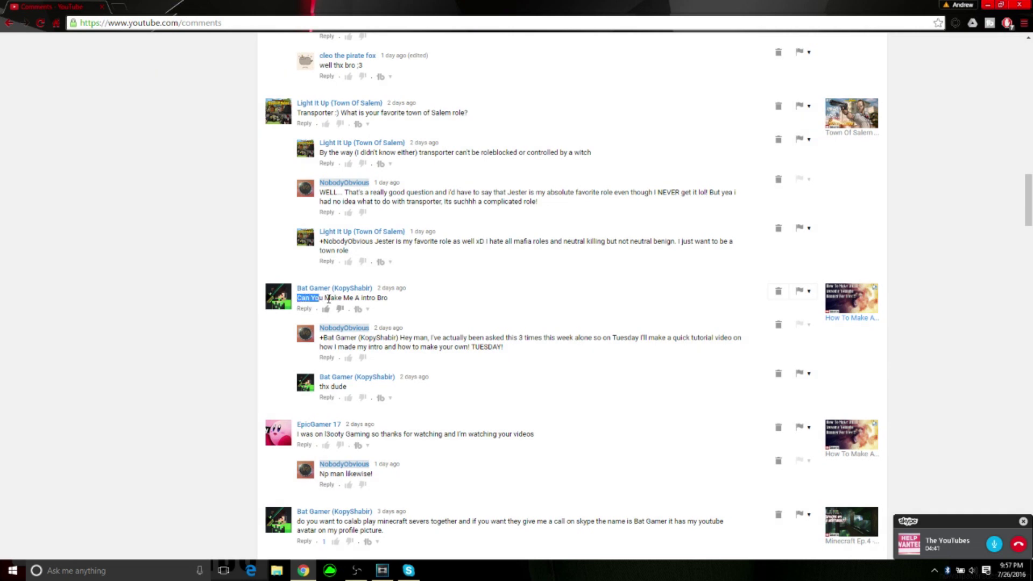
Step: Highlight the viewer's intro request and the channel's reply promising a tutorial
{"action": "left_click_drag", "start_coordinate": [378, 295], "coordinate": [392, 295]}
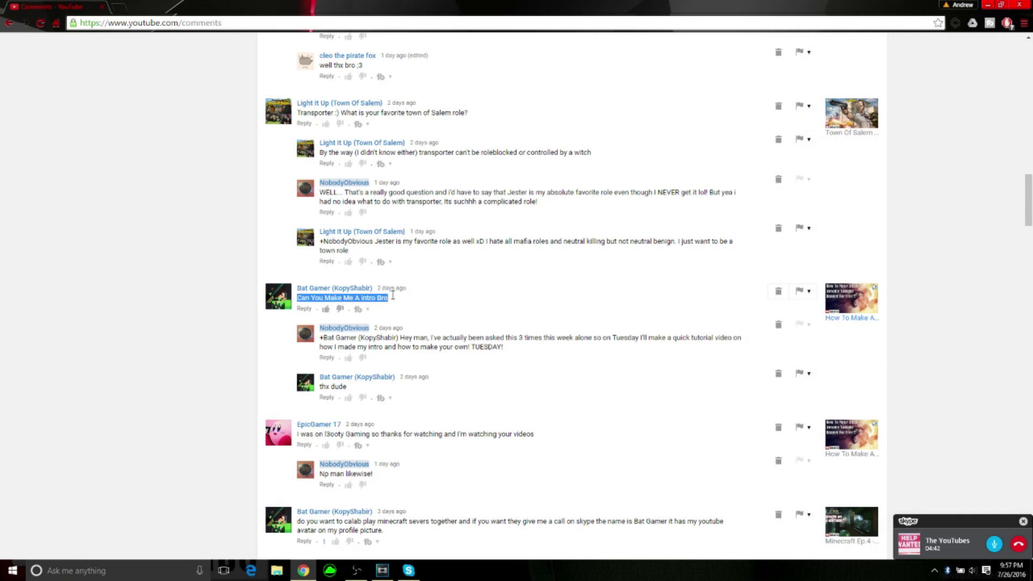
{"action": "left_click", "coordinate": [504, 307]}
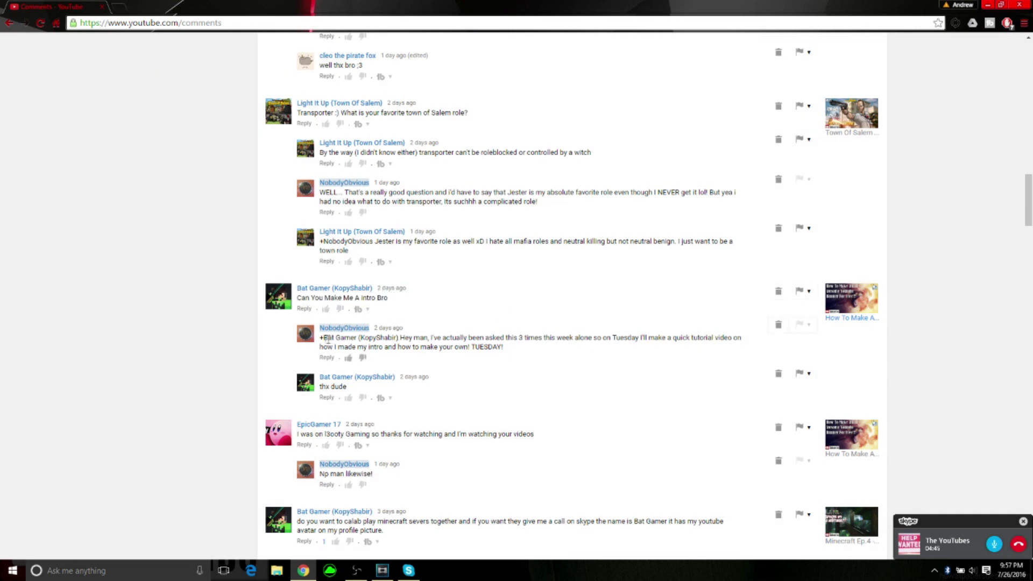
{"action": "left_click_drag", "start_coordinate": [425, 339], "coordinate": [486, 337]}
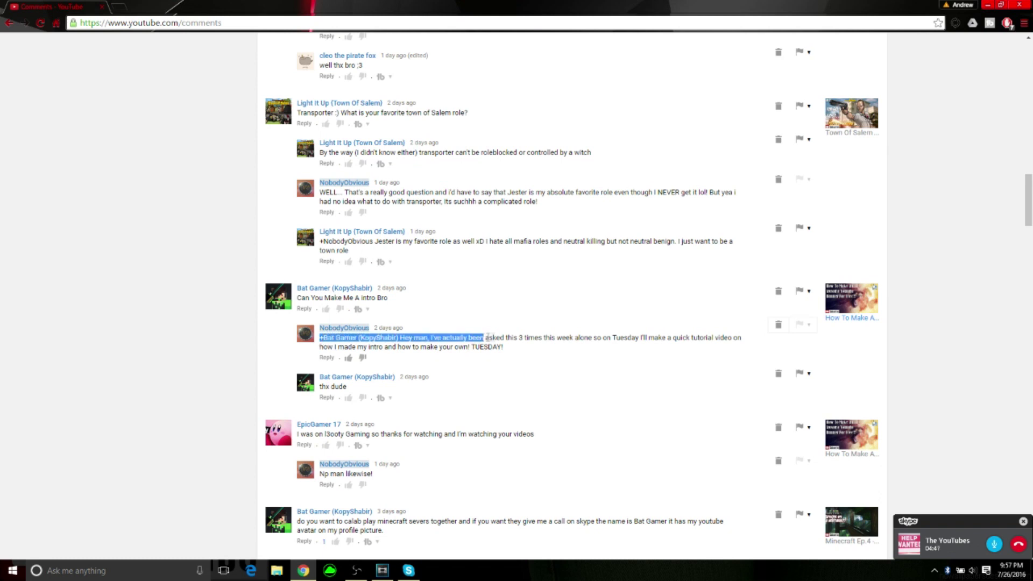
{"action": "left_click_drag", "start_coordinate": [565, 337], "coordinate": [746, 348]}
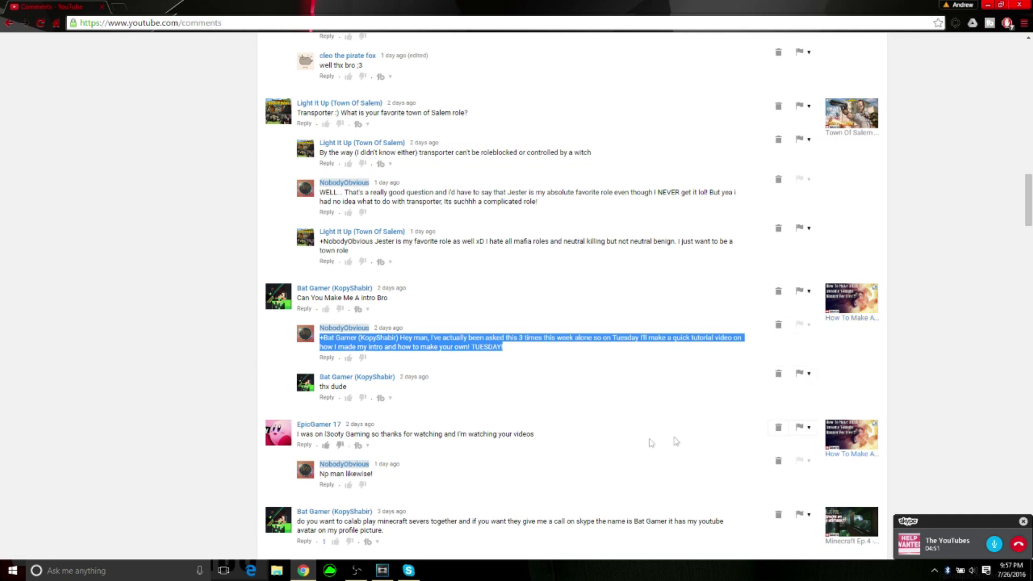
{"action": "left_click", "coordinate": [458, 391]}
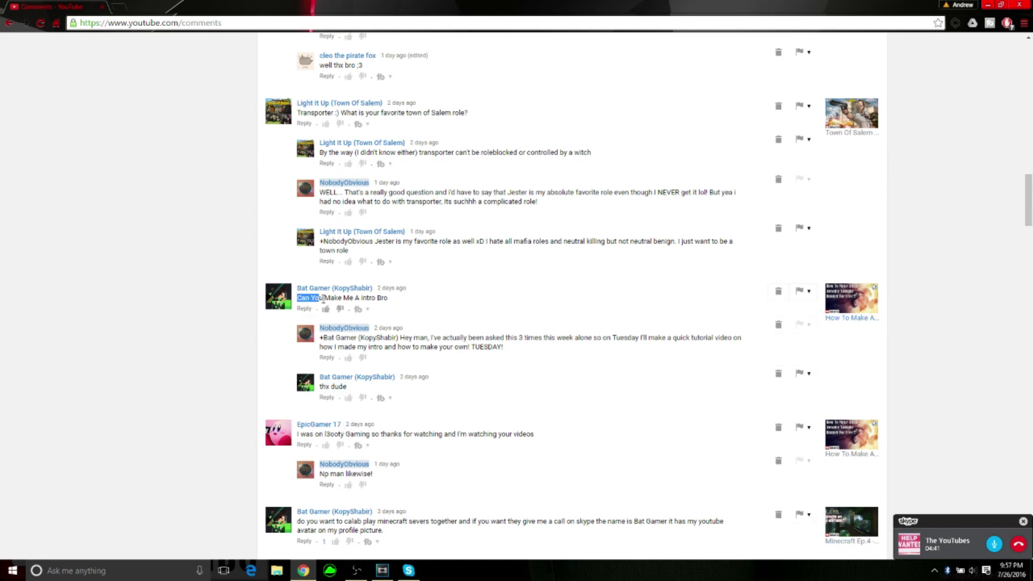
Step: Highlight 'Can You Make Me A intro Bro' again and the full reply ending in TUESDAY!
{"action": "mouse_move", "coordinate": [375, 297]}
{"action": "left_mouse_down"}
{"action": "mouse_move", "coordinate": [396, 288]}
{"action": "mouse_move", "coordinate": [392, 298]}
{"action": "left_mouse_up"}
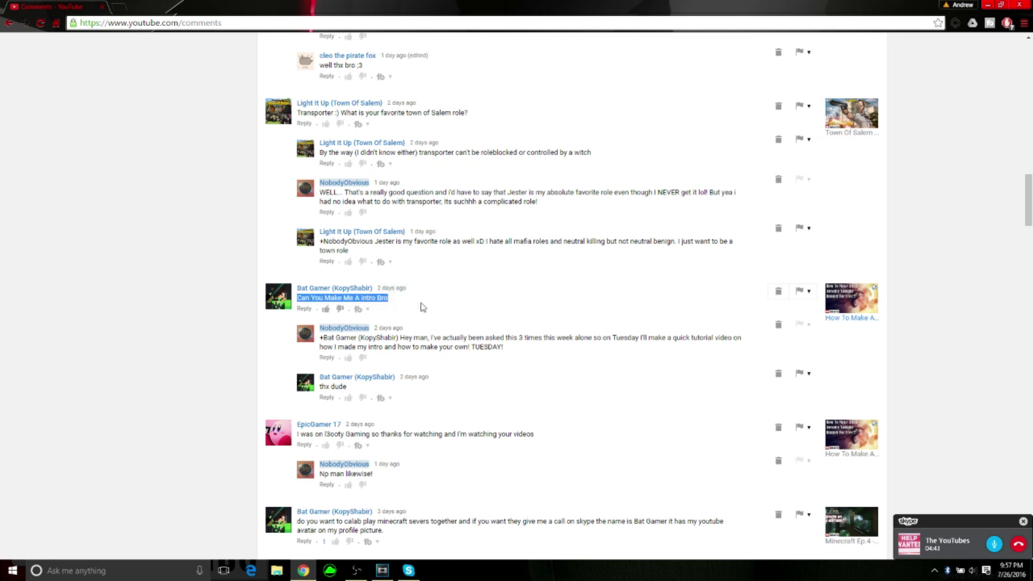
{"action": "left_click", "coordinate": [503, 307]}
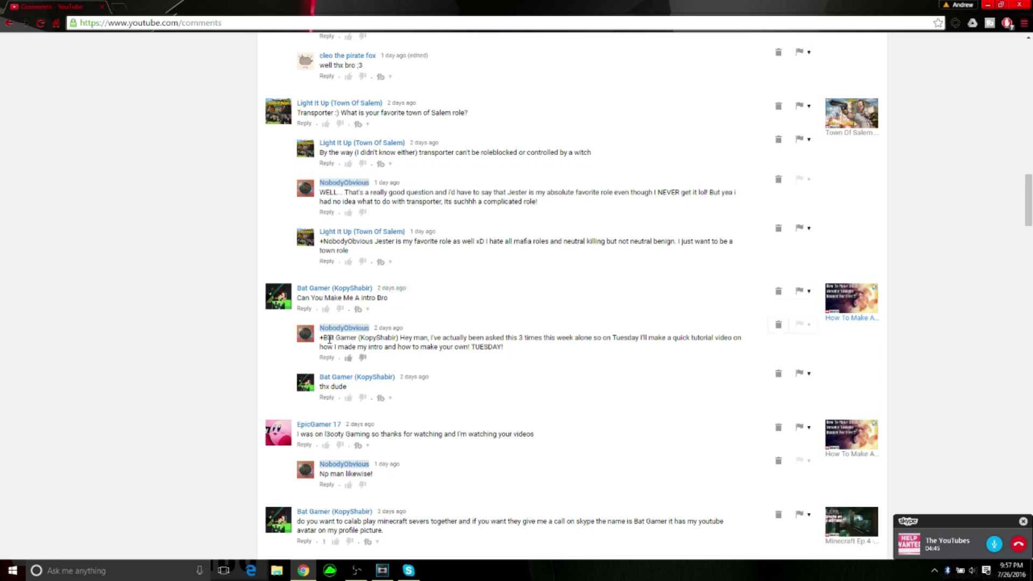
{"action": "left_click_drag", "start_coordinate": [331, 337], "coordinate": [485, 338]}
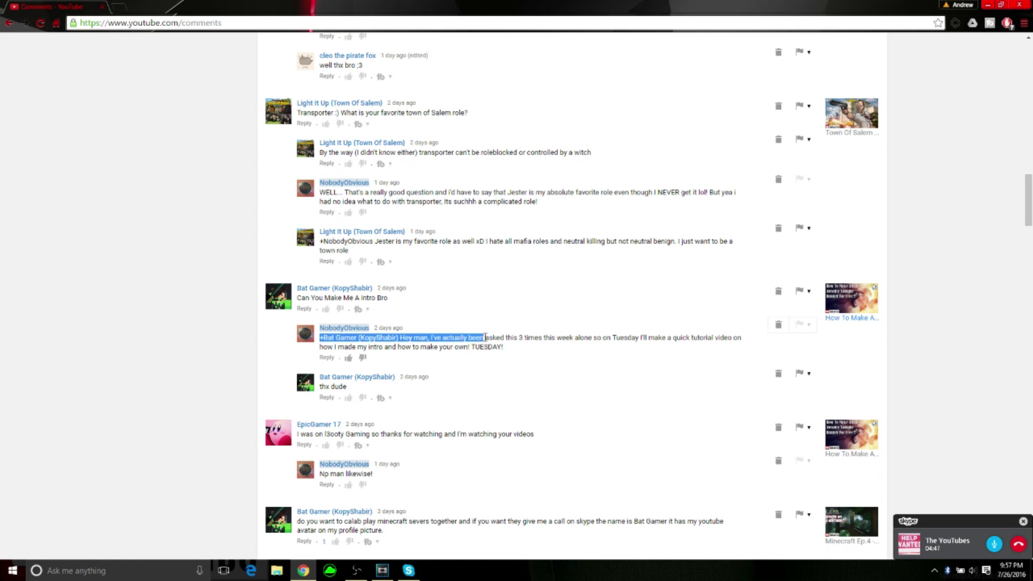
{"action": "left_click_drag", "start_coordinate": [624, 332], "coordinate": [747, 349]}
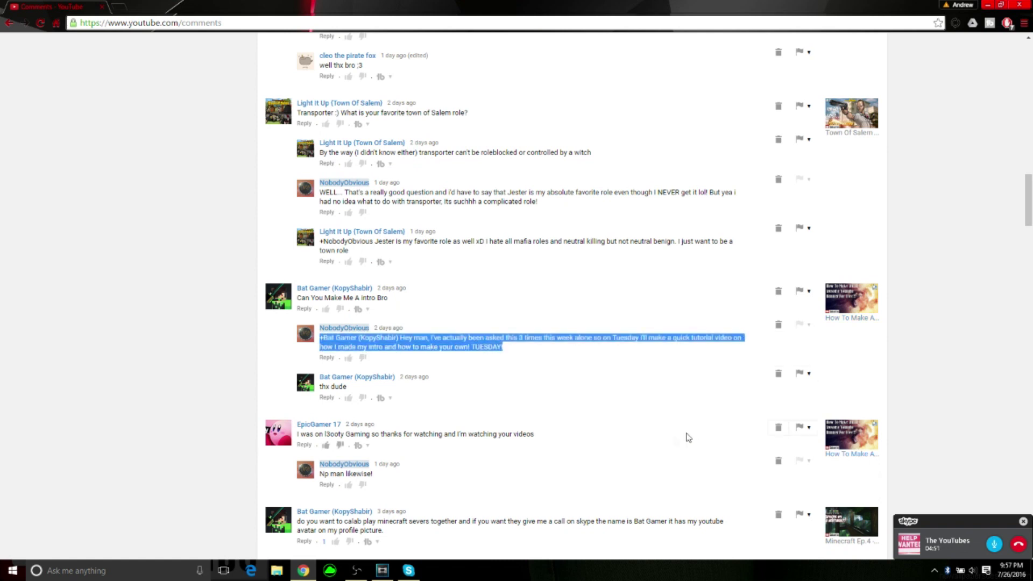
{"action": "left_click", "coordinate": [457, 391]}
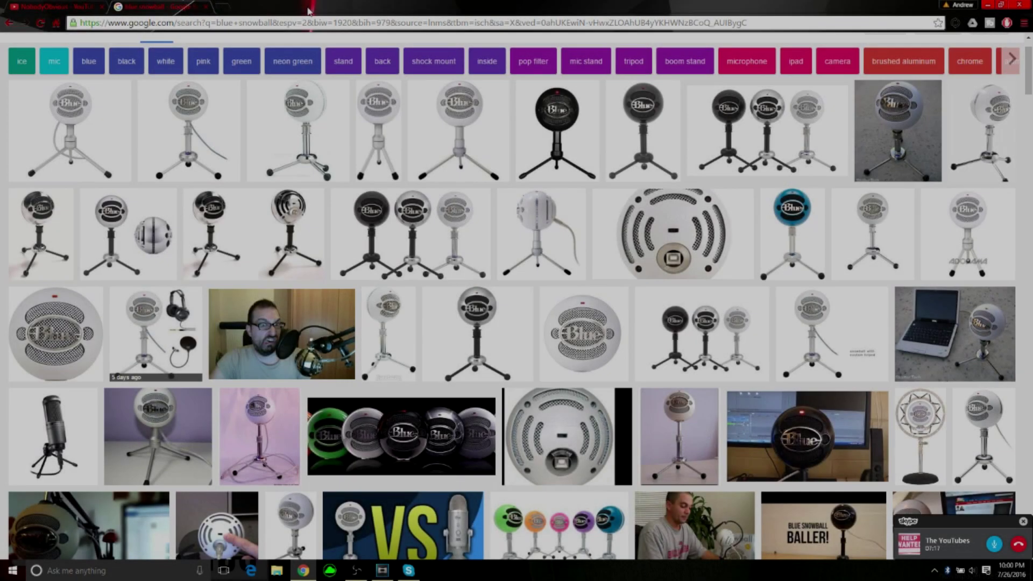
Step: Scroll through the 'blue snowball' image results, then return to the top
{"action": "left_click", "coordinate": [356, 571]}
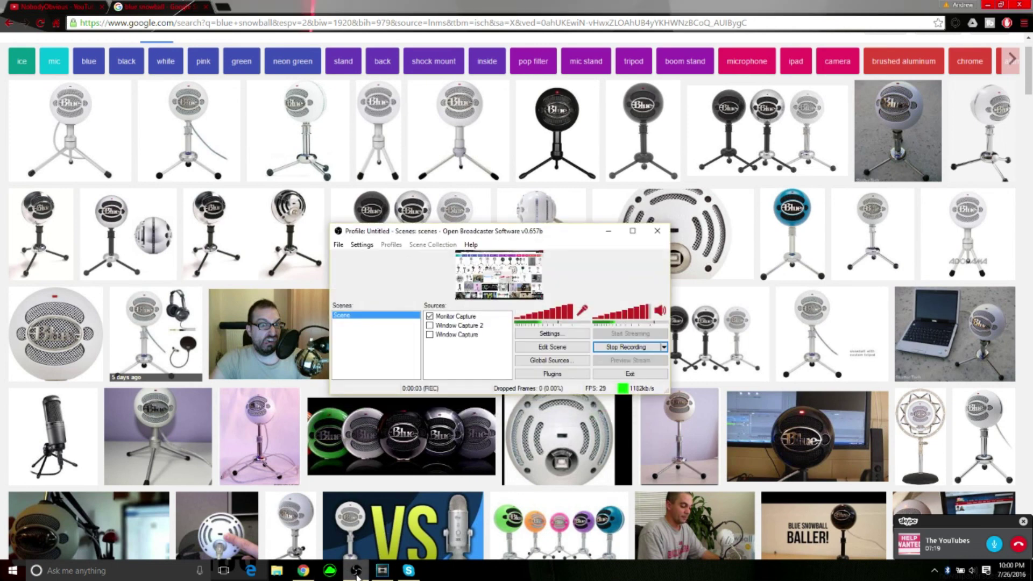
{"action": "left_click", "coordinate": [356, 573]}
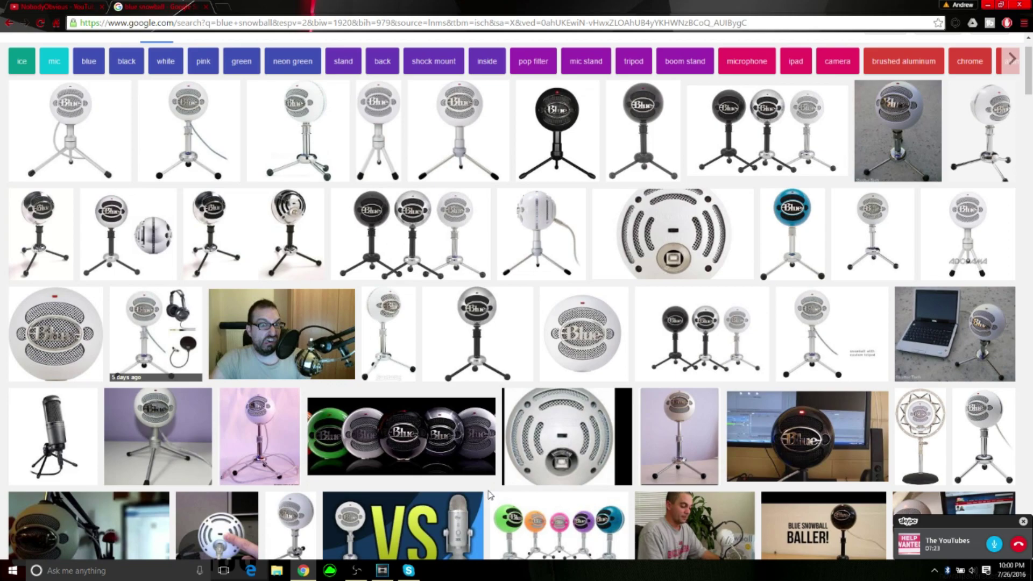
{"action": "scroll", "coordinate": [489, 495], "scroll_direction": "down", "scroll_amount": 2}
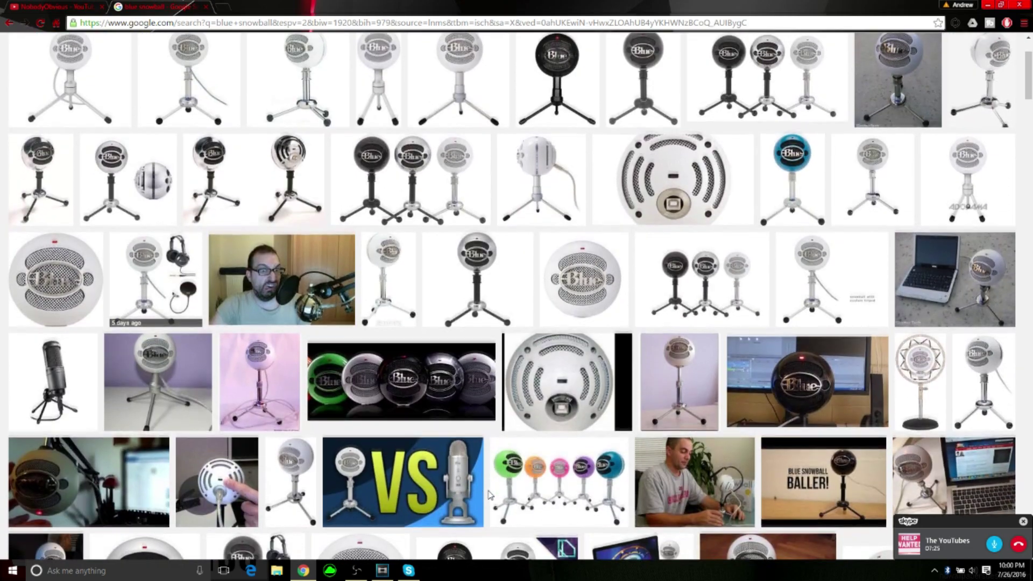
{"action": "scroll", "coordinate": [490, 495], "scroll_direction": "down", "scroll_amount": 4}
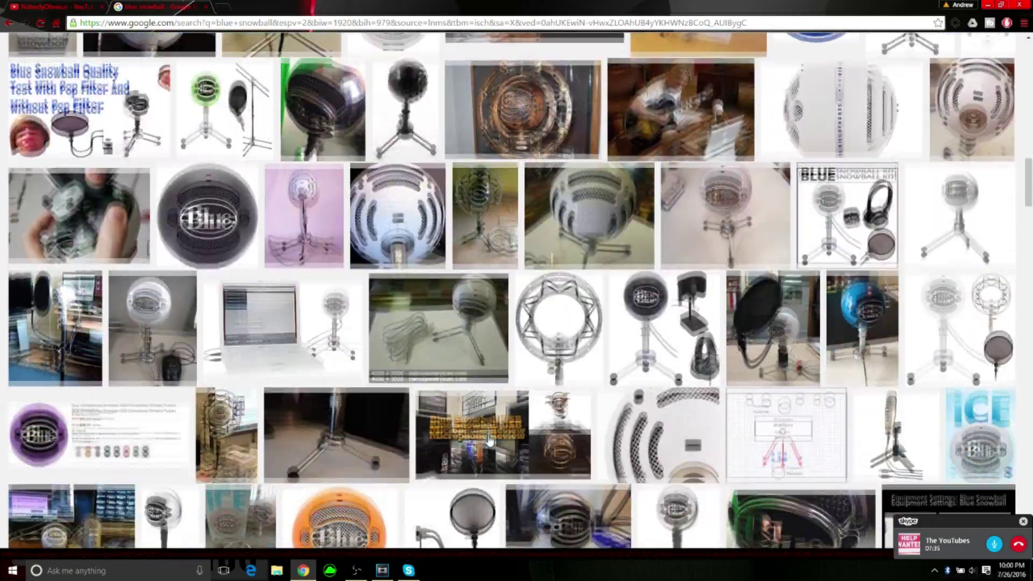
{"action": "scroll", "coordinate": [489, 440], "scroll_direction": "down", "scroll_amount": 6}
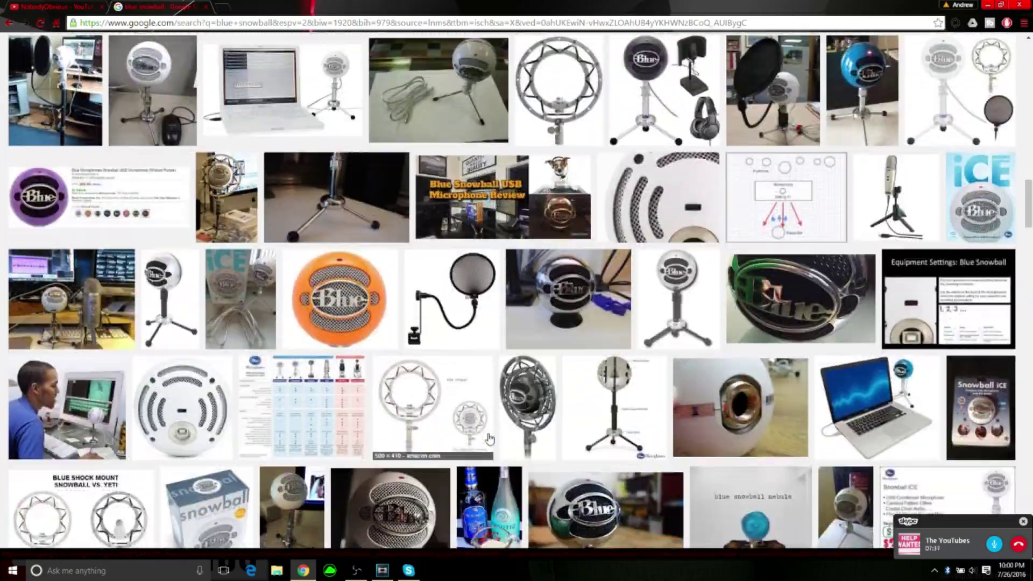
{"action": "scroll", "coordinate": [489, 440], "scroll_direction": "down", "scroll_amount": 4}
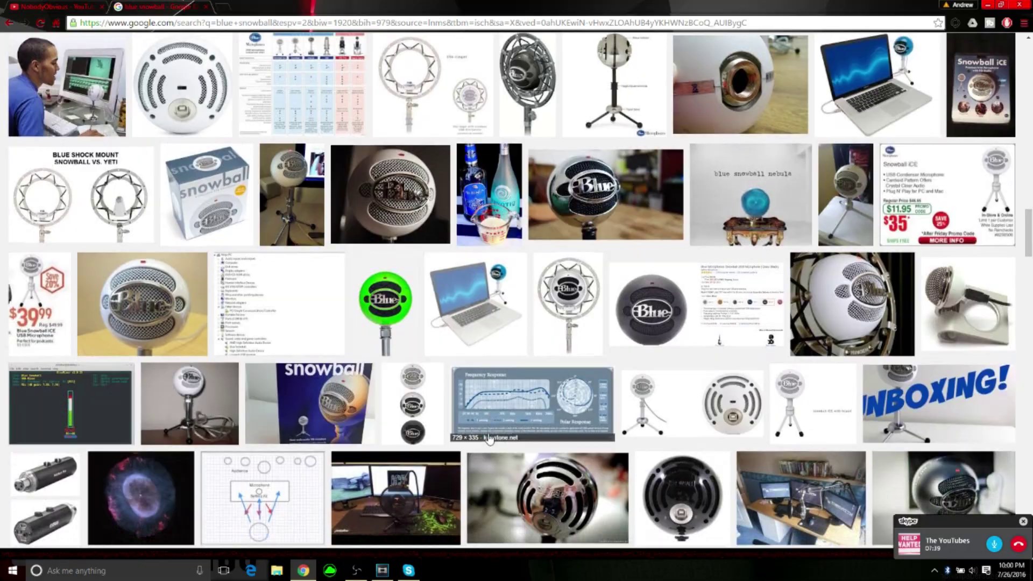
{"action": "scroll", "coordinate": [489, 434], "scroll_direction": "down", "scroll_amount": 7}
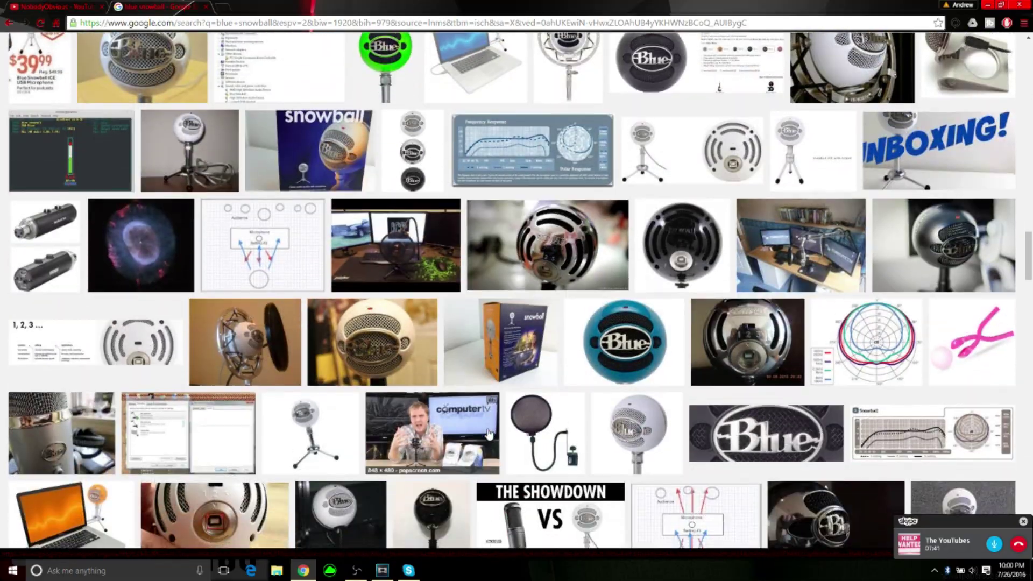
{"action": "scroll", "coordinate": [488, 438], "scroll_direction": "down", "scroll_amount": 5}
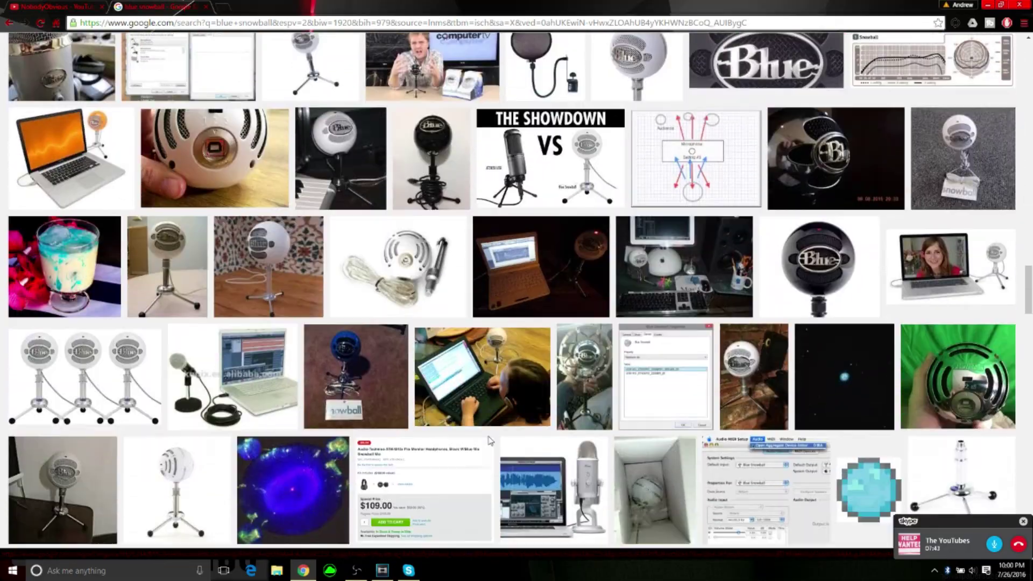
{"action": "scroll", "coordinate": [491, 440], "scroll_direction": "down", "scroll_amount": 5}
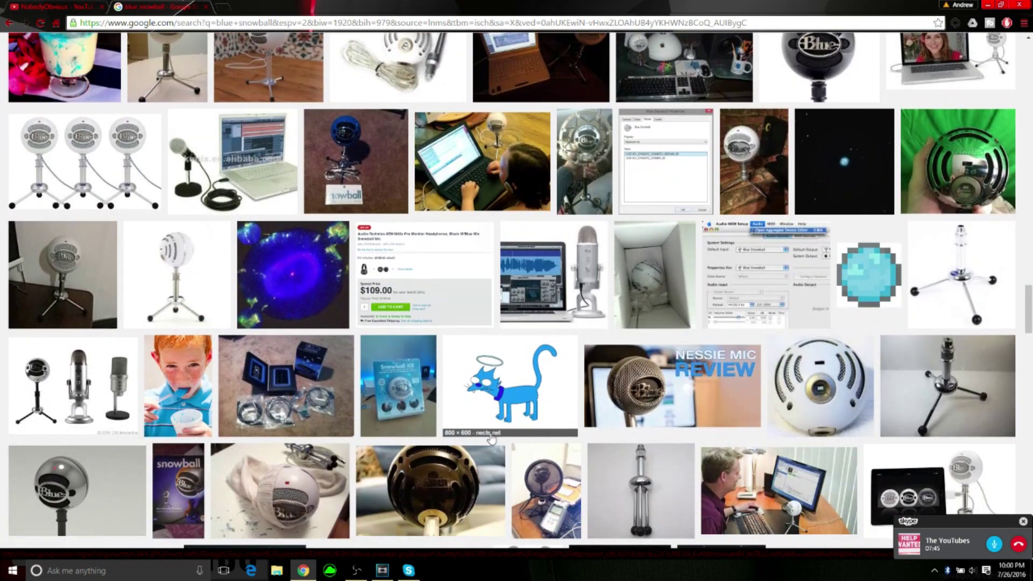
{"action": "scroll", "coordinate": [491, 440], "scroll_direction": "down", "scroll_amount": 2}
{"action": "key", "text": "Home"}
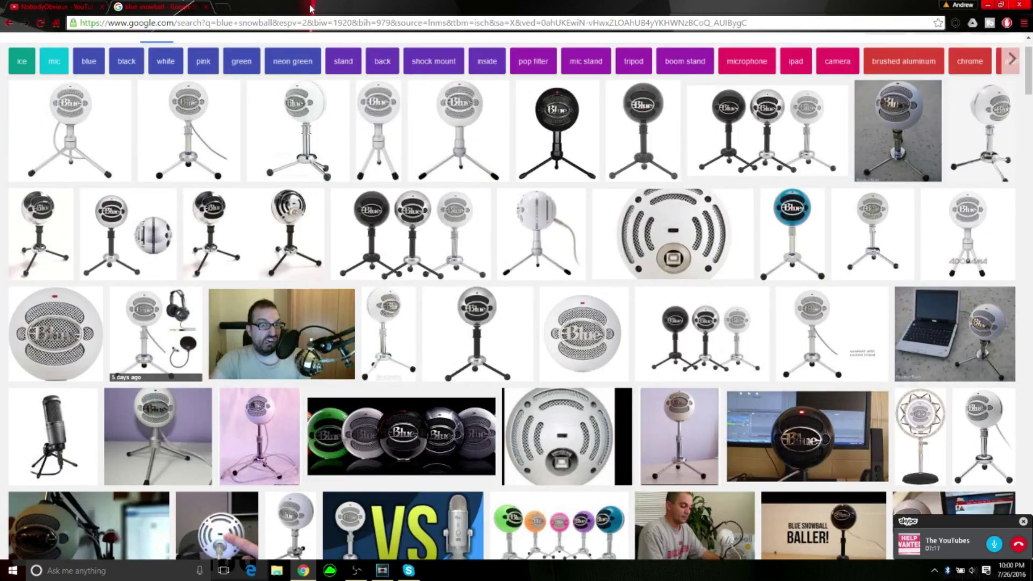
{"action": "left_click", "coordinate": [358, 570]}
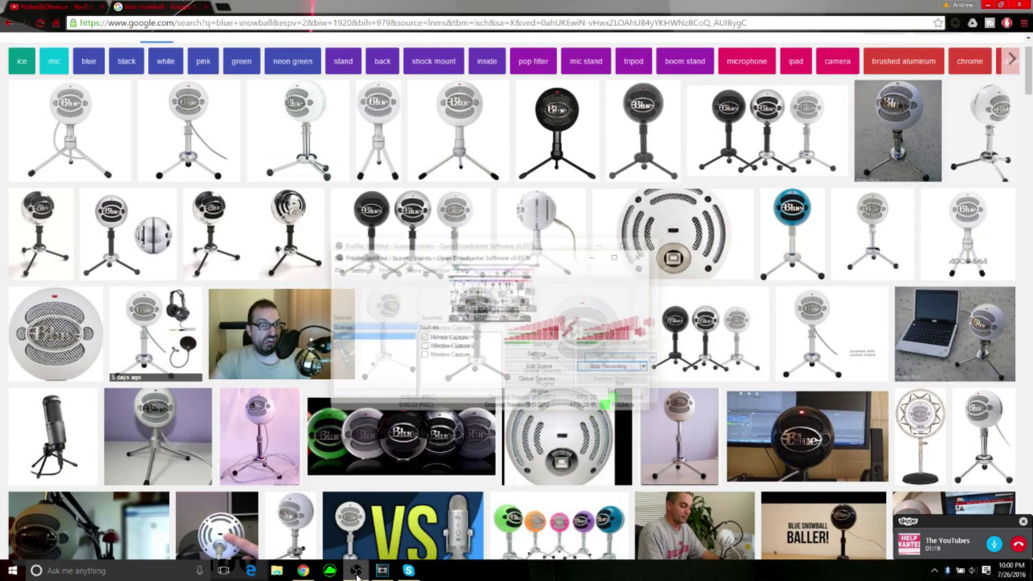
{"action": "left_click", "coordinate": [362, 571]}
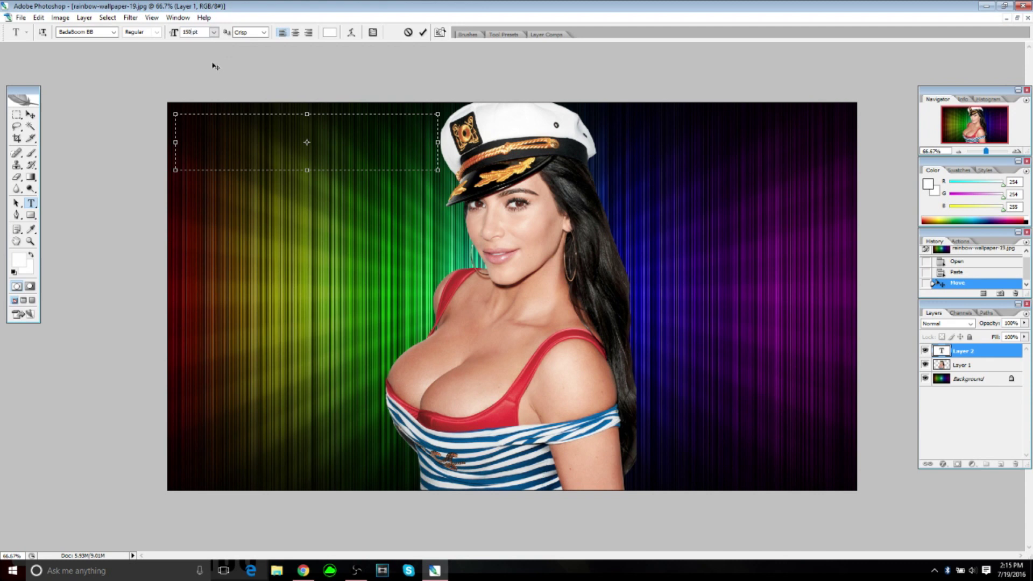
Step: Add the HOW TO MAKE title text and nudge it slightly lower and right
{"action": "type", "text": "H"}
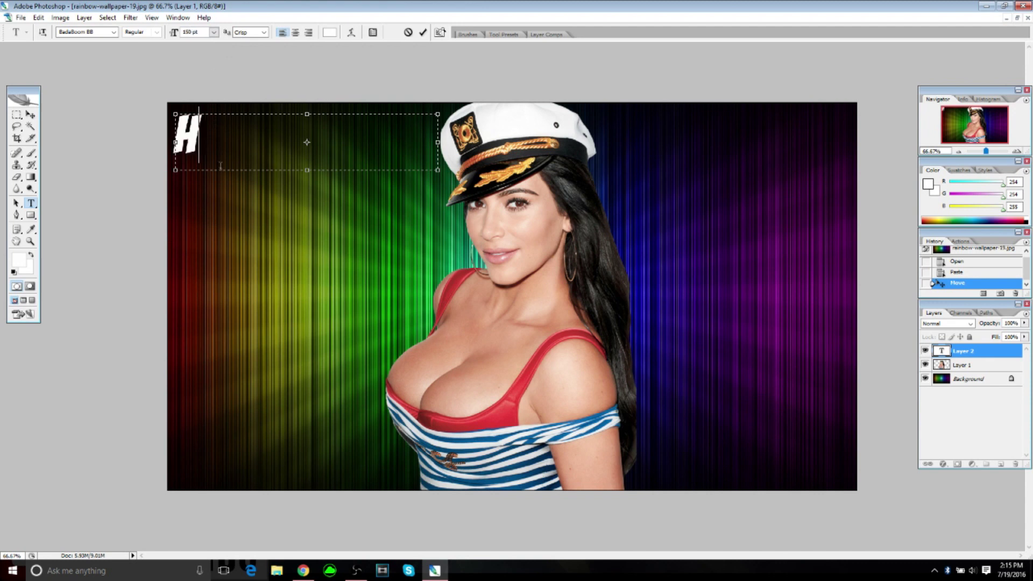
{"action": "type", "text": "OW TO MAKE"}
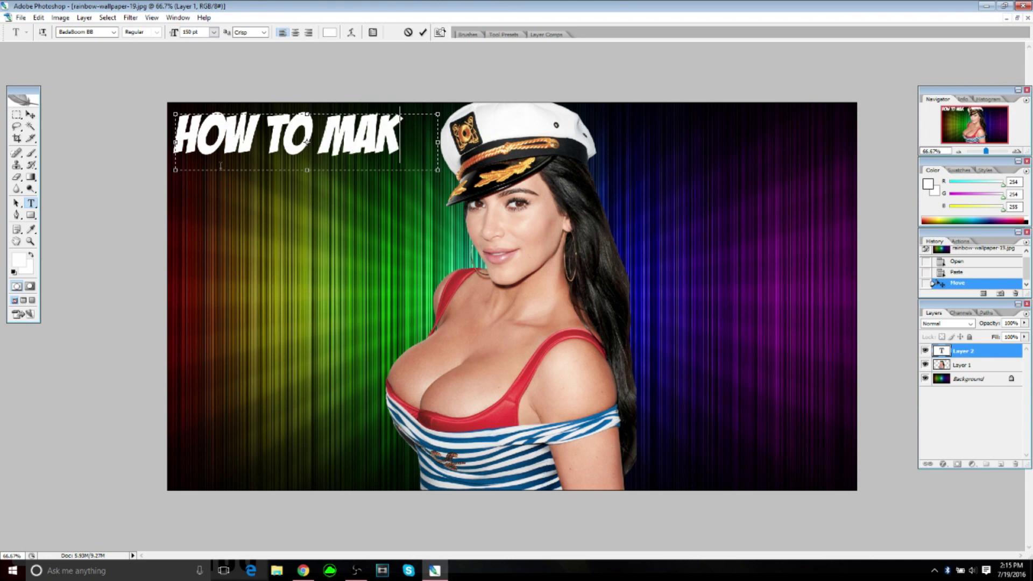
{"action": "left_click", "coordinate": [31, 115]}
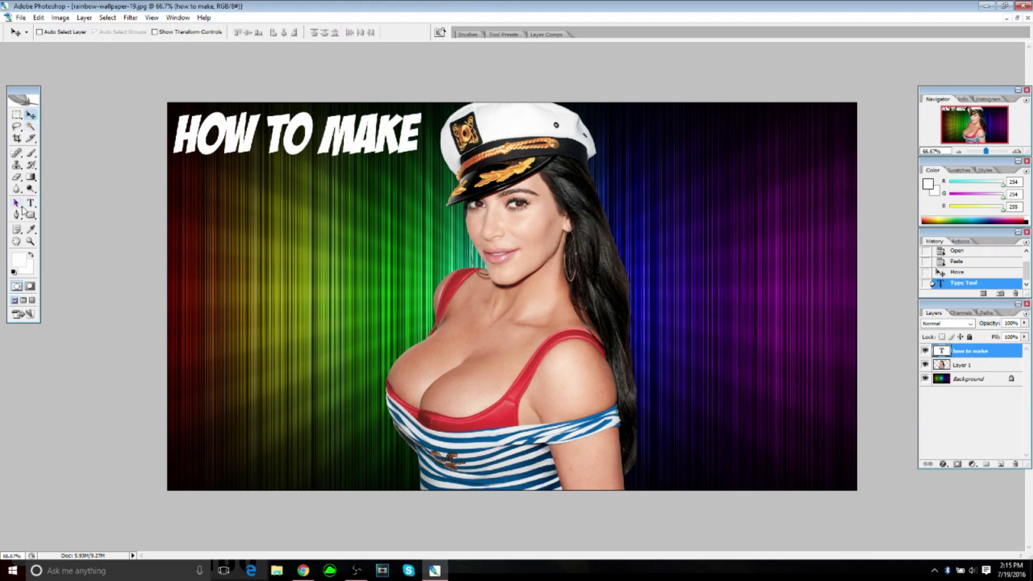
{"action": "left_click", "coordinate": [32, 205]}
{"action": "left_click", "coordinate": [31, 114]}
{"action": "mouse_move", "coordinate": [325, 141]}
{"action": "left_mouse_down"}
{"action": "mouse_move", "coordinate": [358, 159]}
{"action": "mouse_move", "coordinate": [332, 141]}
{"action": "left_mouse_up"}
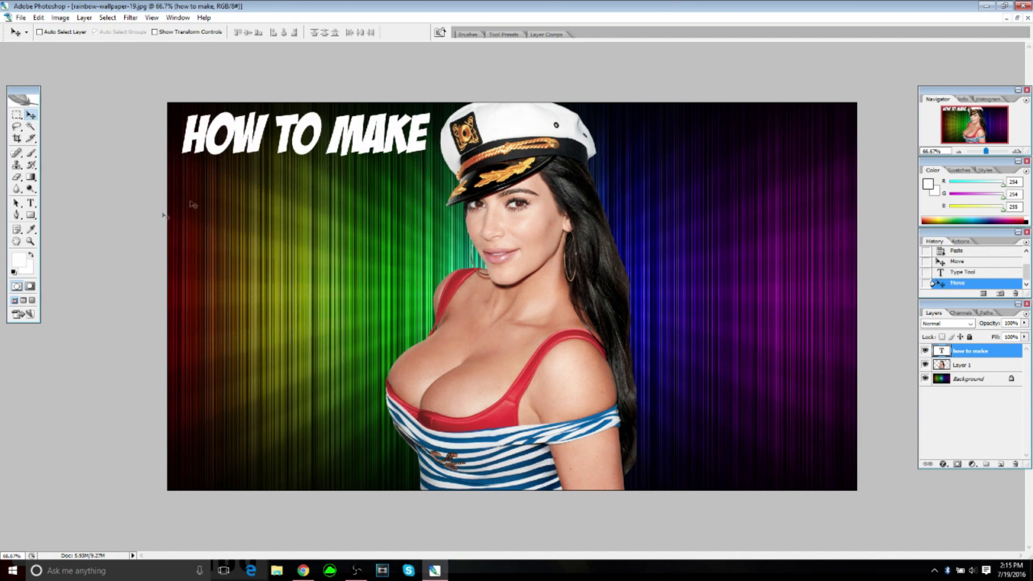
Step: Add A THUMBNAIL text at the image's top right, shifted about 30 px right
{"action": "left_click", "coordinate": [31, 203]}
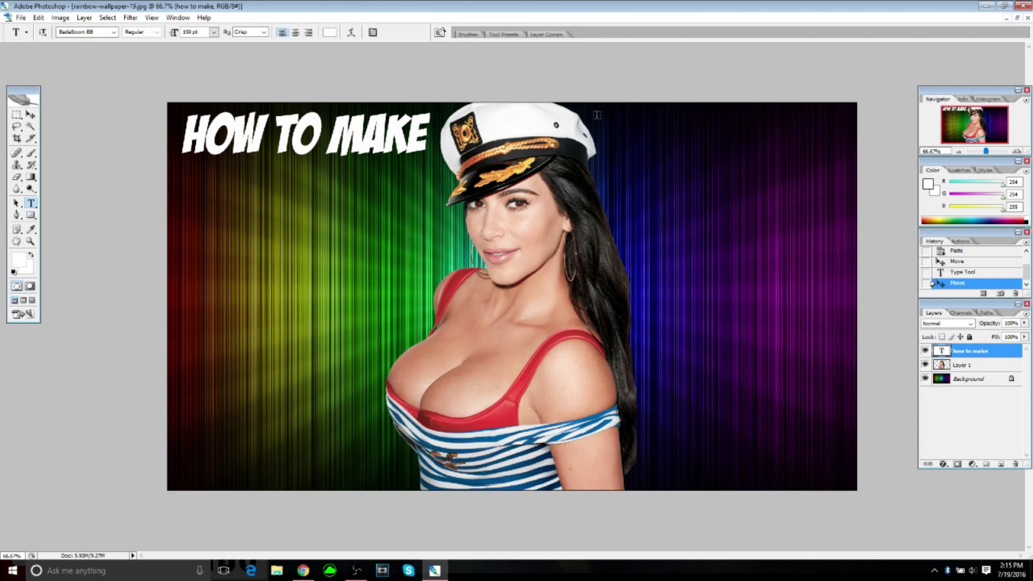
{"action": "left_click_drag", "start_coordinate": [690, 147], "coordinate": [850, 172]}
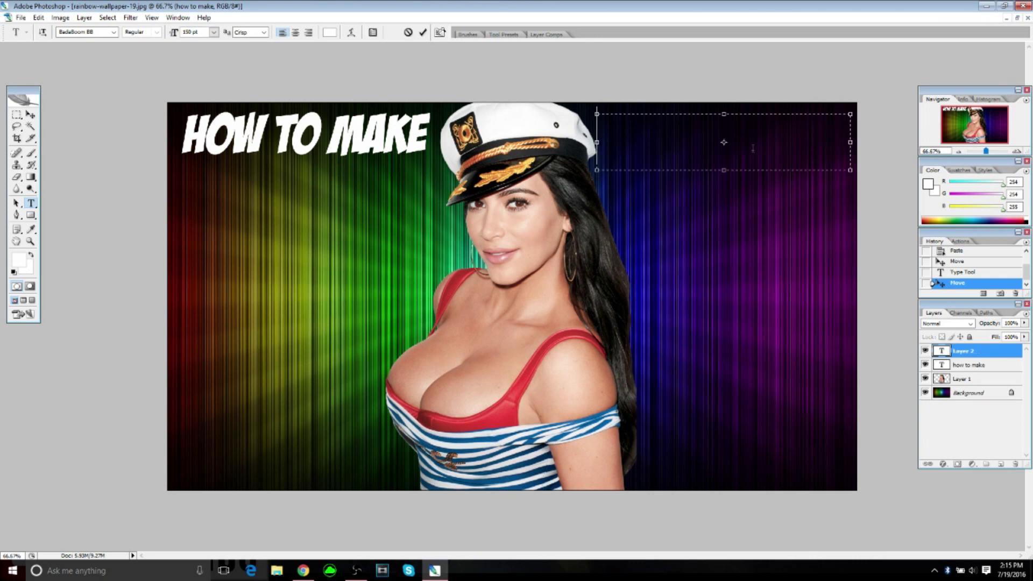
{"action": "type", "text": "A TH"}
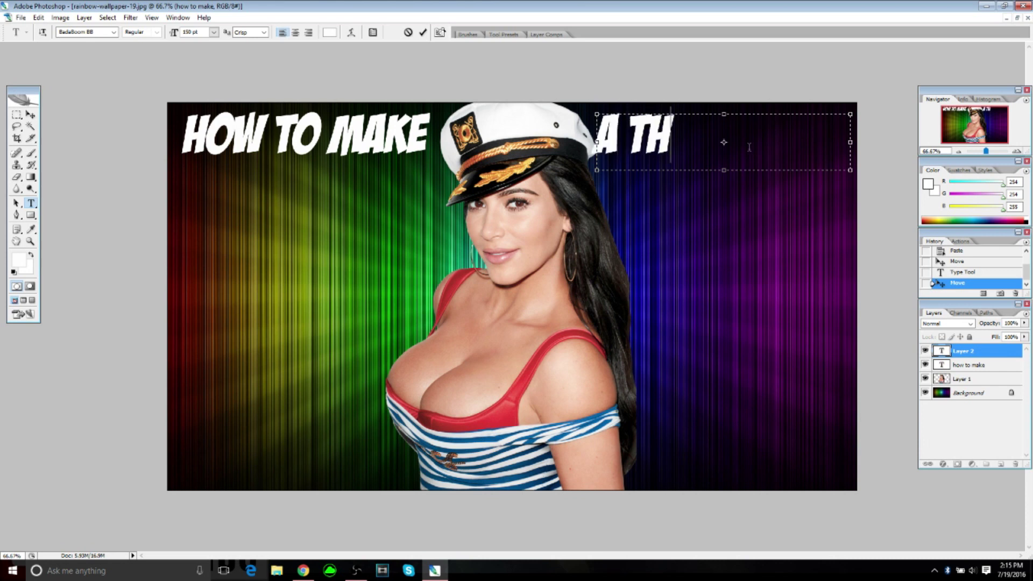
{"action": "type", "text": "UMBNAIL"}
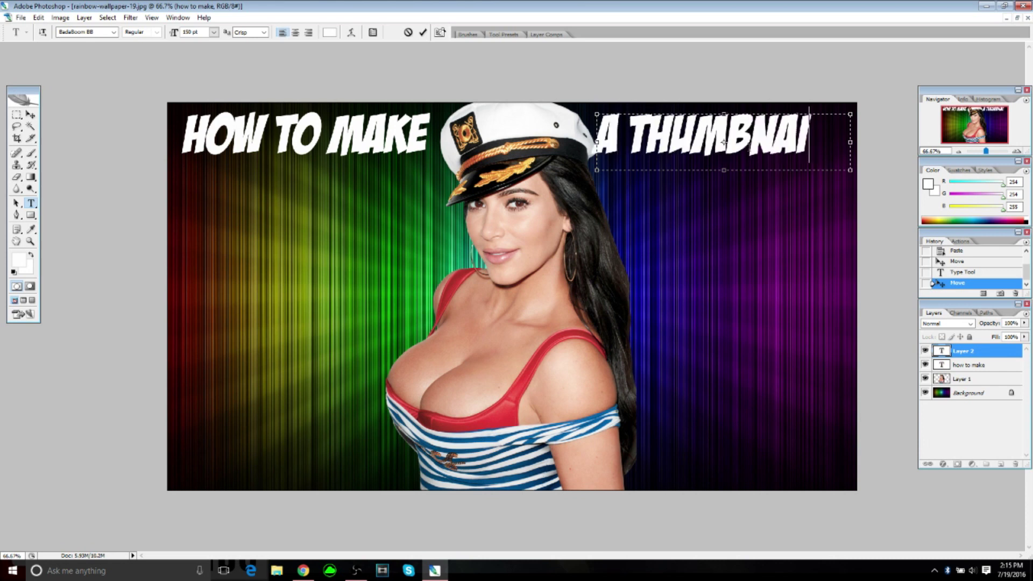
{"action": "left_click", "coordinate": [31, 113]}
{"action": "left_click_drag", "start_coordinate": [654, 148], "coordinate": [670, 148]}
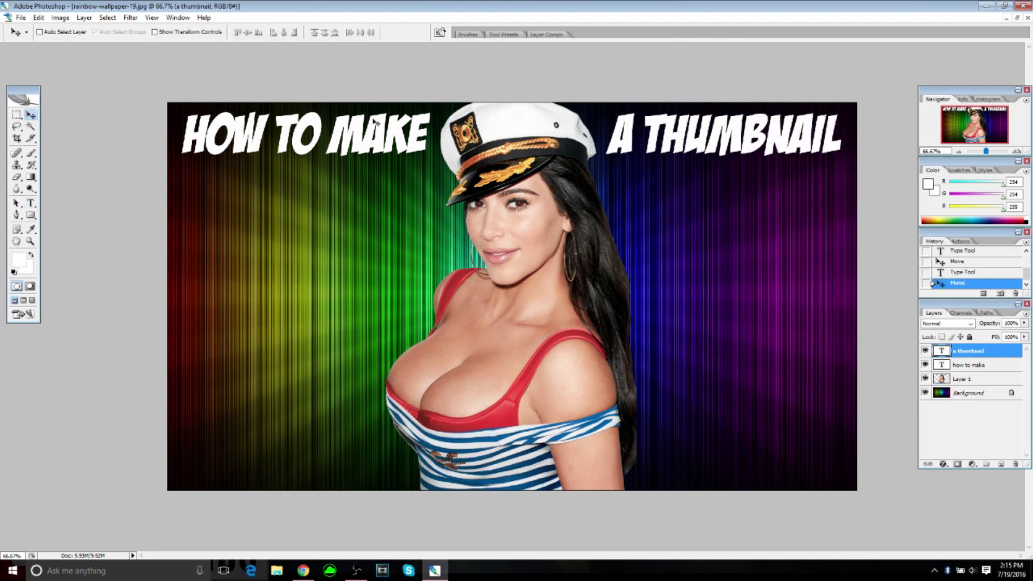
{"action": "left_click", "coordinate": [31, 205]}
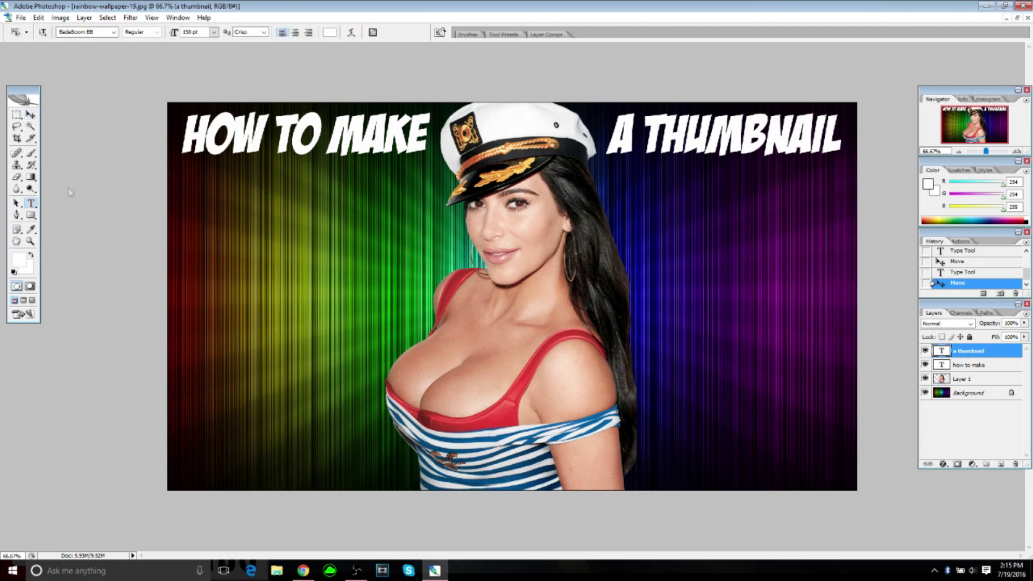
{"action": "left_click", "coordinate": [294, 138]}
{"action": "left_click", "coordinate": [30, 116]}
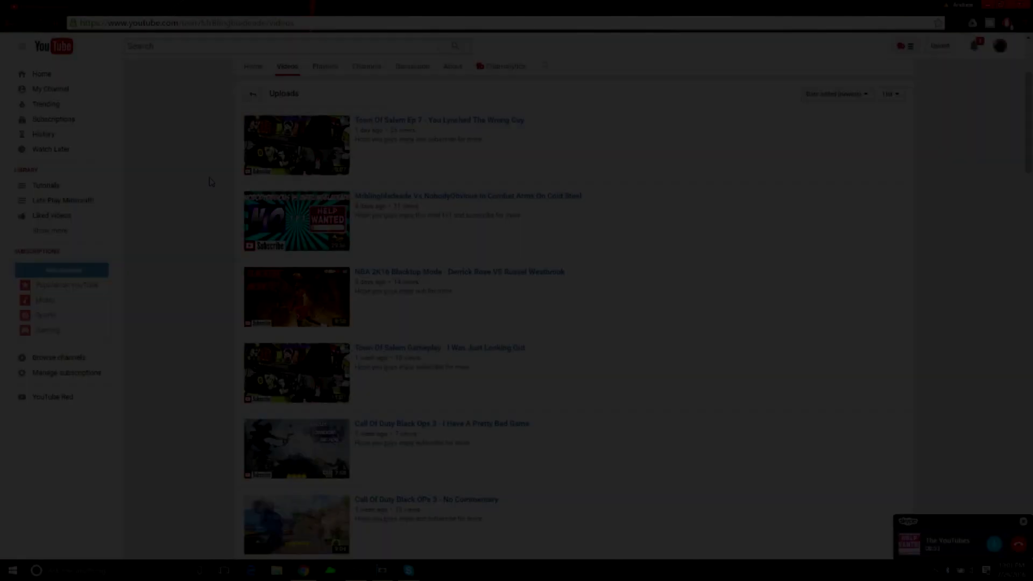
Step: Scroll down the channel's Videos tab to load older uploads
{"action": "scroll", "coordinate": [186, 160], "scroll_direction": "down", "scroll_amount": 3}
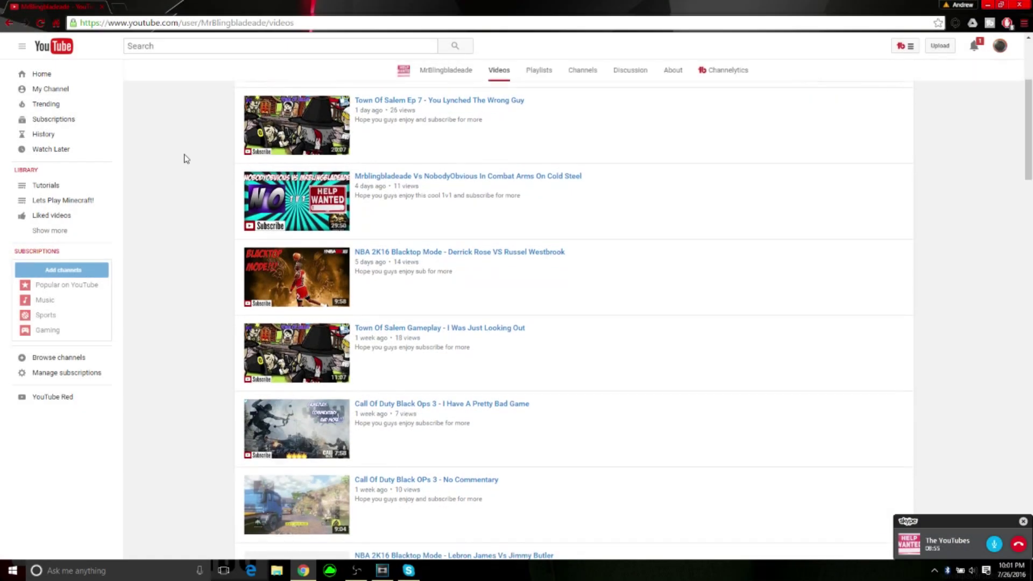
{"action": "scroll", "coordinate": [189, 162], "scroll_direction": "down", "scroll_amount": 4}
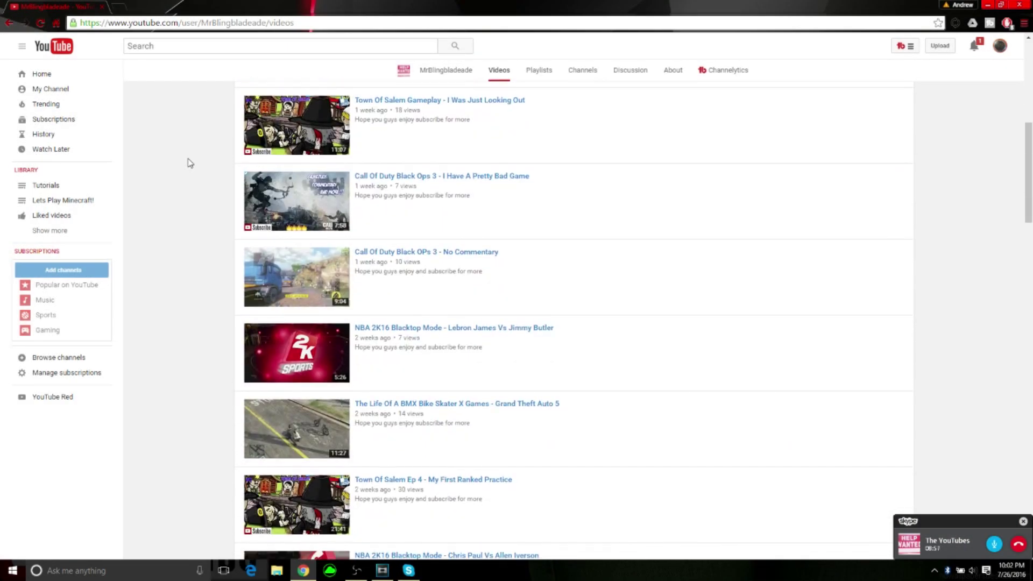
{"action": "scroll", "coordinate": [190, 163], "scroll_direction": "down", "scroll_amount": 5}
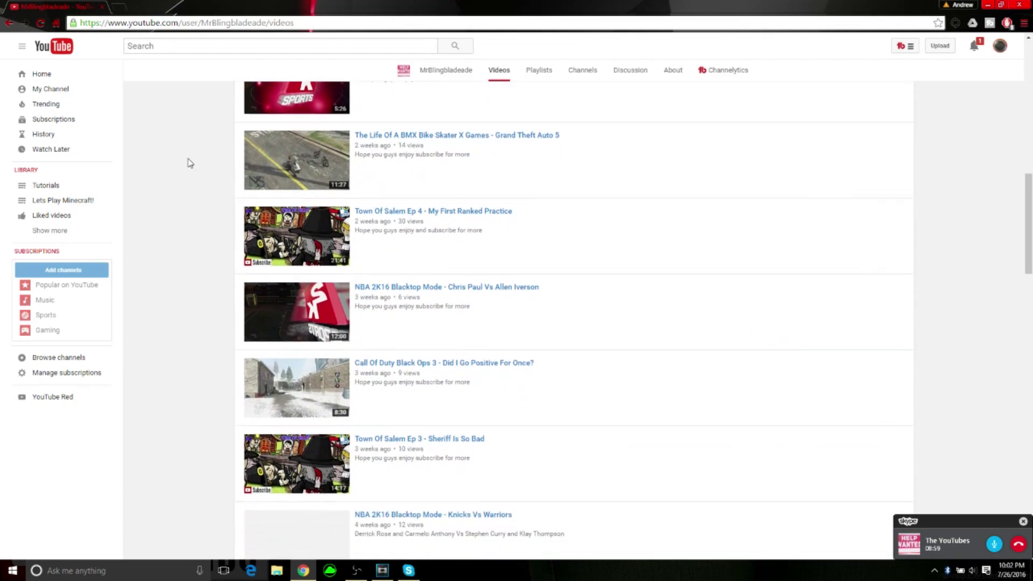
{"action": "scroll", "coordinate": [189, 163], "scroll_direction": "down", "scroll_amount": 2}
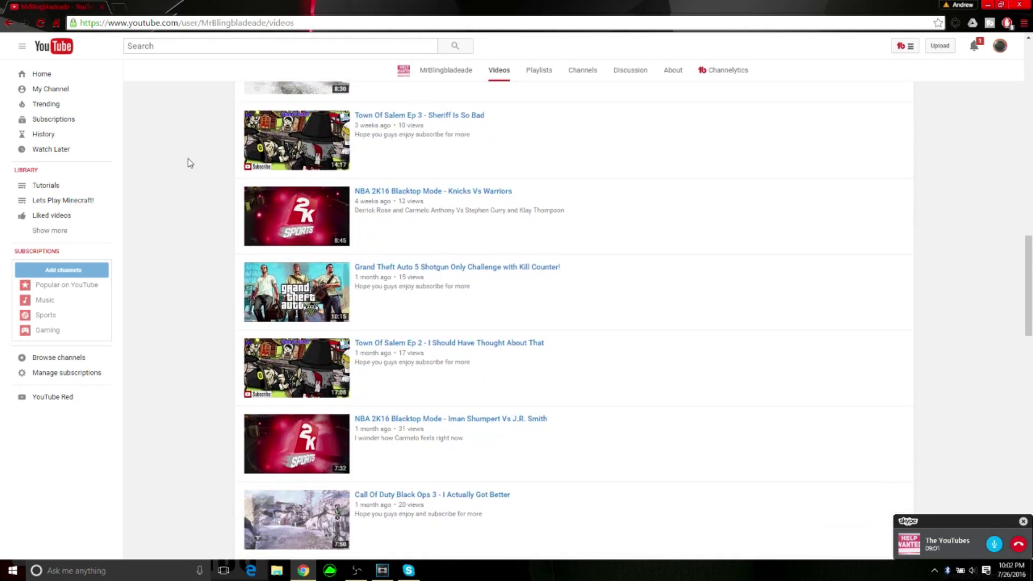
{"action": "scroll", "coordinate": [190, 164], "scroll_direction": "down", "scroll_amount": 5}
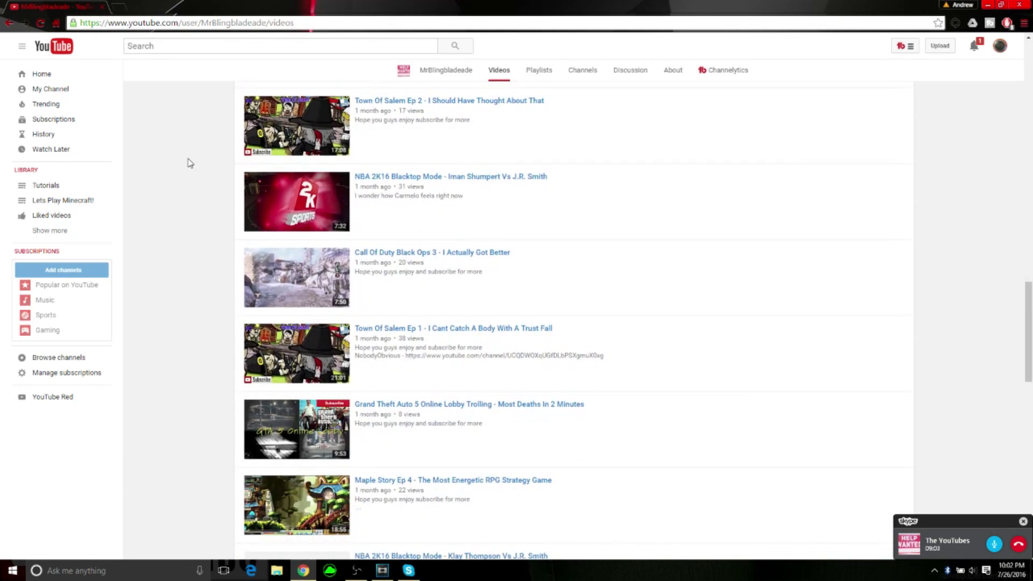
{"action": "scroll", "coordinate": [187, 167], "scroll_direction": "down", "scroll_amount": 8}
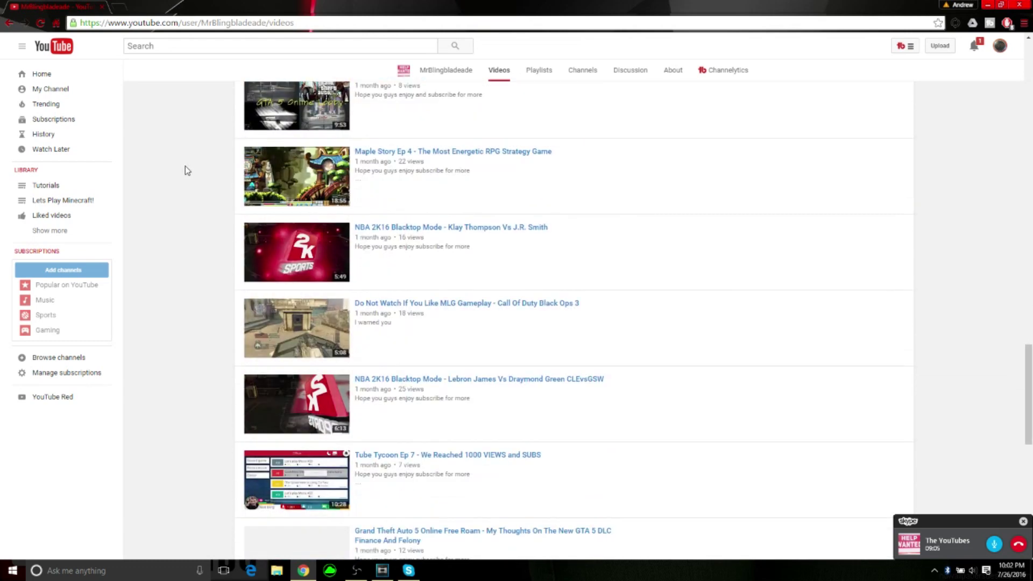
{"action": "scroll", "coordinate": [185, 167], "scroll_direction": "down", "scroll_amount": 7}
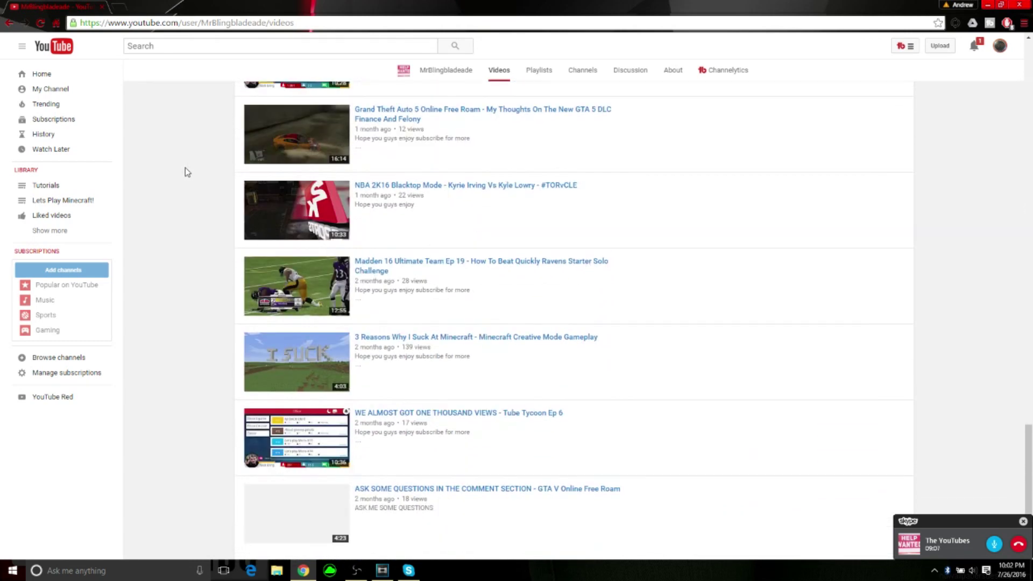
{"action": "scroll", "coordinate": [185, 167], "scroll_direction": "down", "scroll_amount": 1}
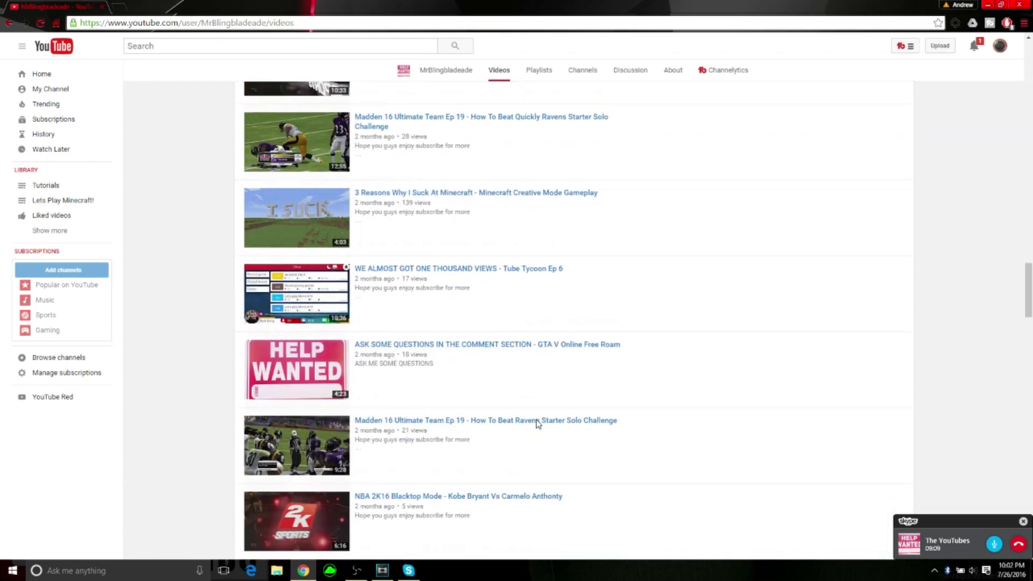
{"action": "scroll", "coordinate": [195, 359], "scroll_direction": "down", "scroll_amount": 2}
{"action": "scroll", "coordinate": [194, 356], "scroll_direction": "down", "scroll_amount": 7}
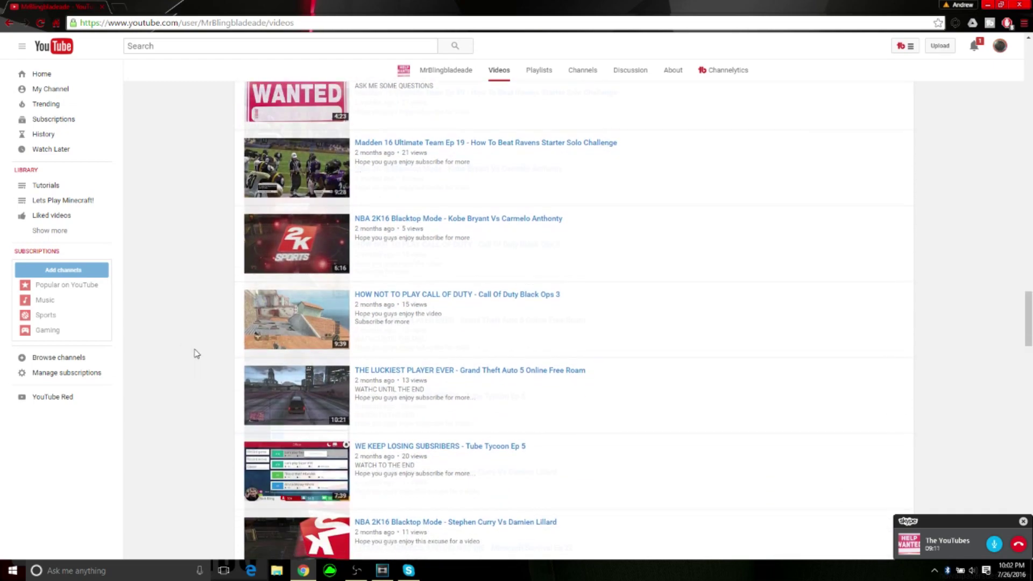
{"action": "scroll", "coordinate": [197, 353], "scroll_direction": "down", "scroll_amount": 7}
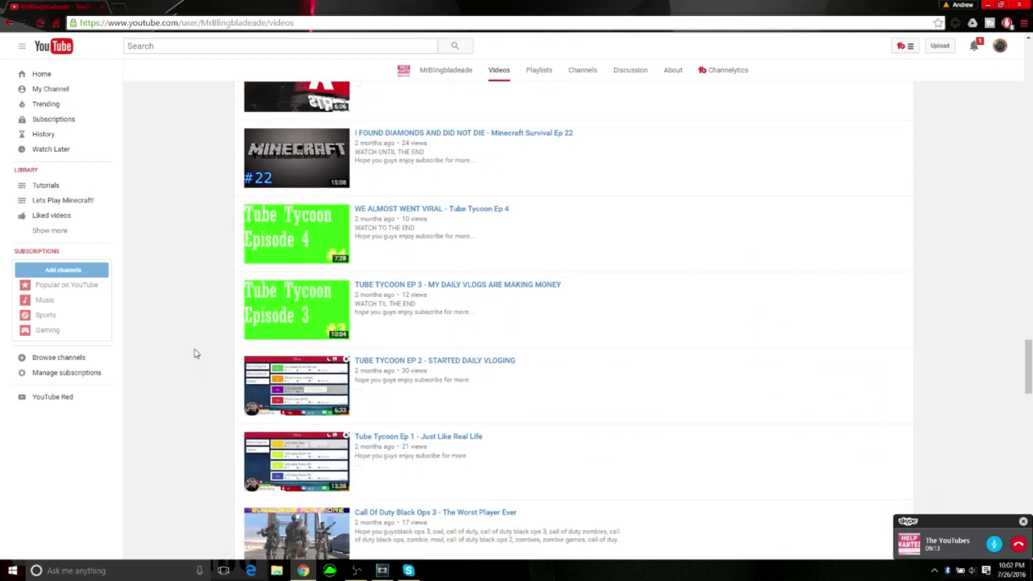
{"action": "scroll", "coordinate": [197, 353], "scroll_direction": "down", "scroll_amount": 5}
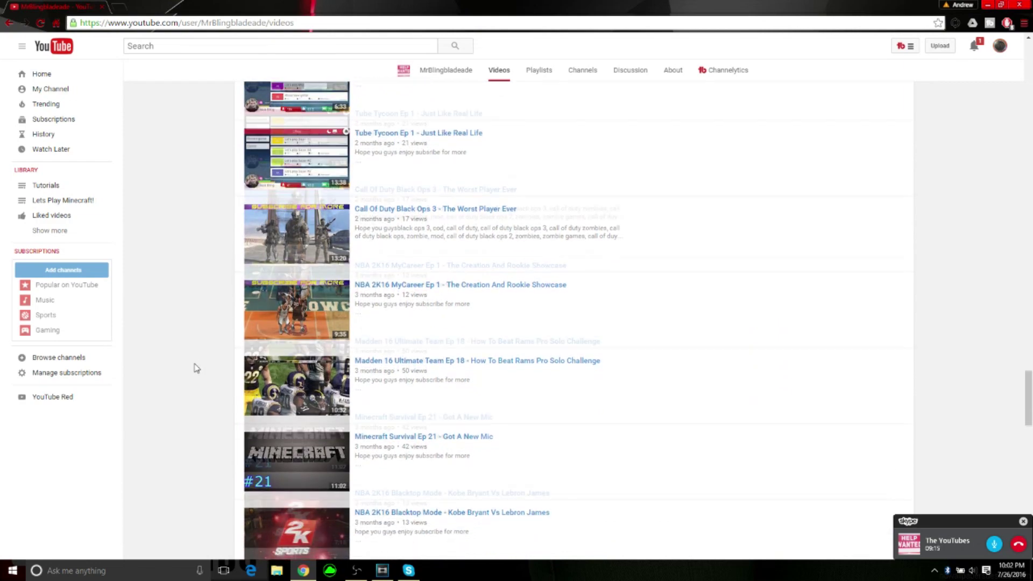
{"action": "scroll", "coordinate": [196, 373], "scroll_direction": "down", "scroll_amount": 7}
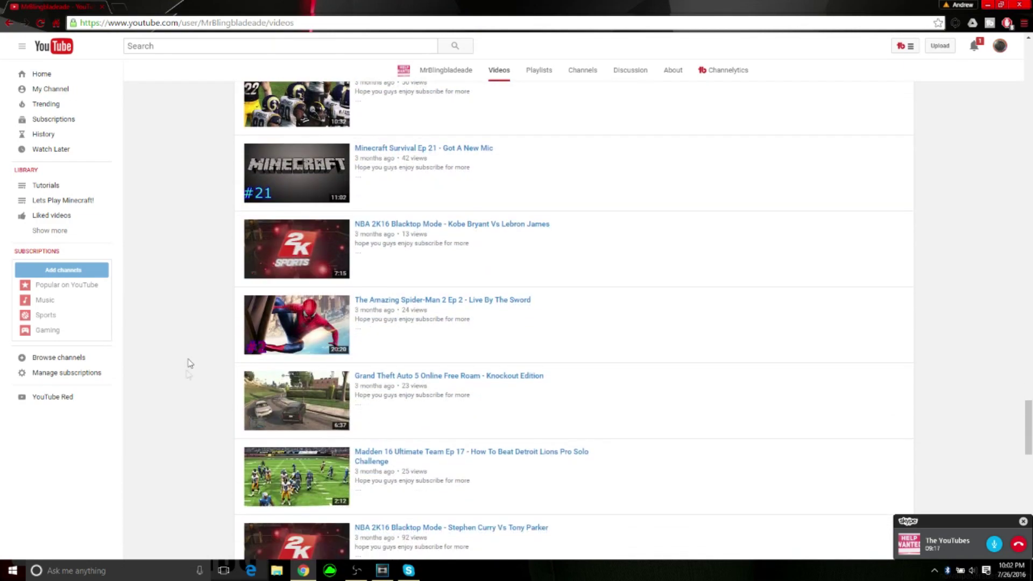
{"action": "scroll", "coordinate": [190, 385], "scroll_direction": "down", "scroll_amount": 5}
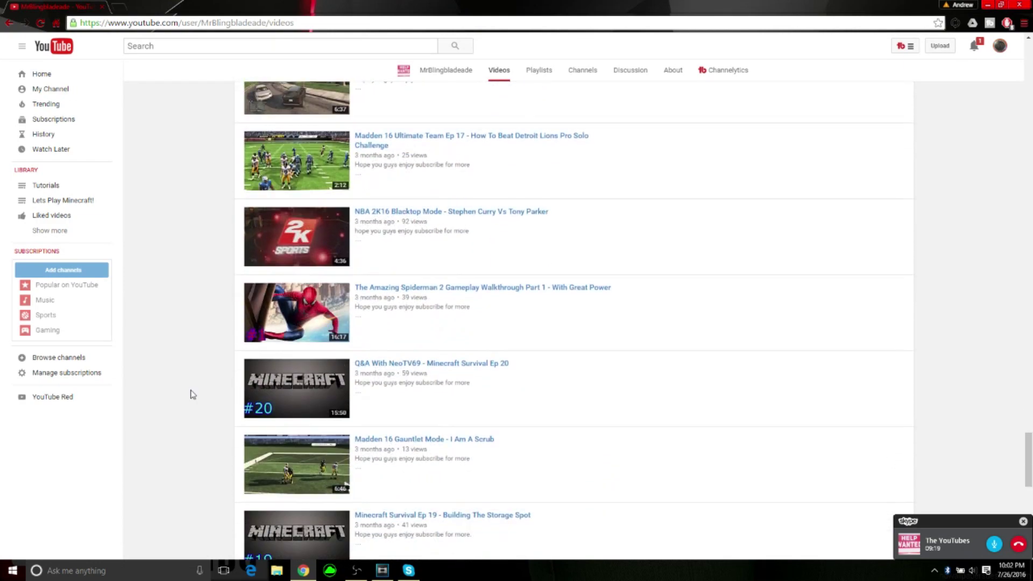
{"action": "scroll", "coordinate": [190, 393], "scroll_direction": "down", "scroll_amount": 5}
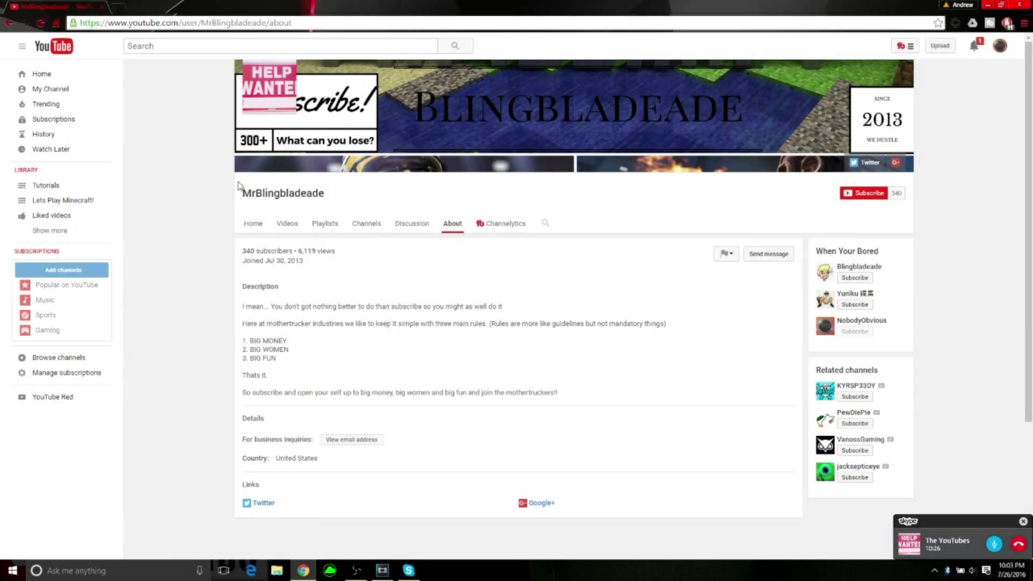
Step: Highlight the channel name, 340 subscribers, 6,119 views and Jul 30, 2013 join date
{"action": "left_click_drag", "start_coordinate": [240, 193], "coordinate": [360, 197]}
{"action": "left_click", "coordinate": [360, 196]}
{"action": "left_click_drag", "start_coordinate": [240, 250], "coordinate": [254, 250]}
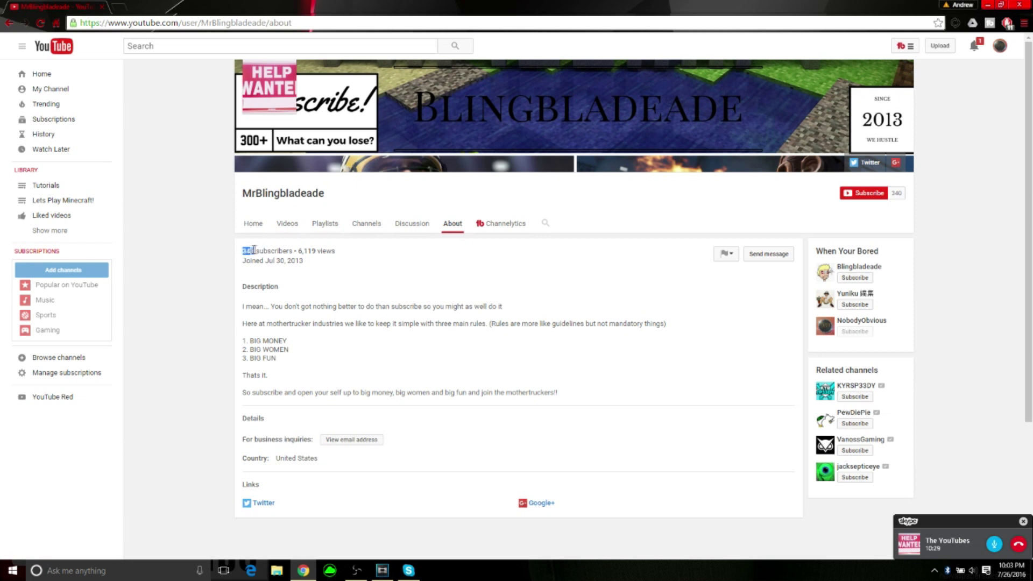
{"action": "left_click", "coordinate": [324, 250]}
{"action": "left_click_drag", "start_coordinate": [298, 250], "coordinate": [318, 251]}
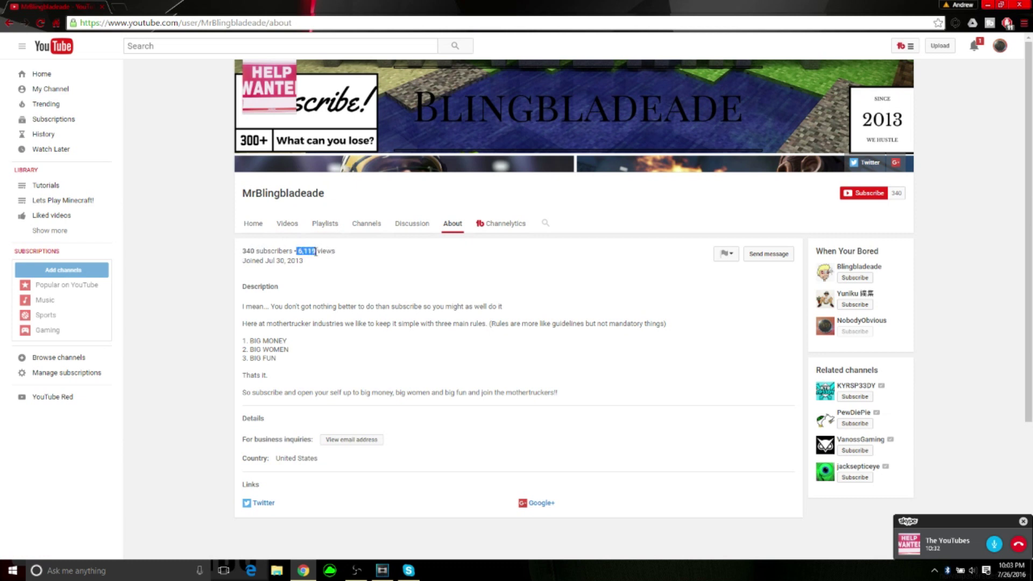
{"action": "left_click", "coordinate": [313, 277]}
{"action": "left_click_drag", "start_coordinate": [265, 261], "coordinate": [340, 261]}
{"action": "left_click", "coordinate": [383, 270]}
Step: Highlight the channel name, subscriber count, view count and join date a second time
{"action": "left_click_drag", "start_coordinate": [240, 193], "coordinate": [359, 194]}
{"action": "left_click", "coordinate": [325, 232]}
{"action": "left_click_drag", "start_coordinate": [241, 251], "coordinate": [255, 250]}
{"action": "left_click_drag", "start_coordinate": [296, 250], "coordinate": [316, 252]}
{"action": "left_click", "coordinate": [325, 275]}
{"action": "left_click_drag", "start_coordinate": [266, 262], "coordinate": [304, 262]}
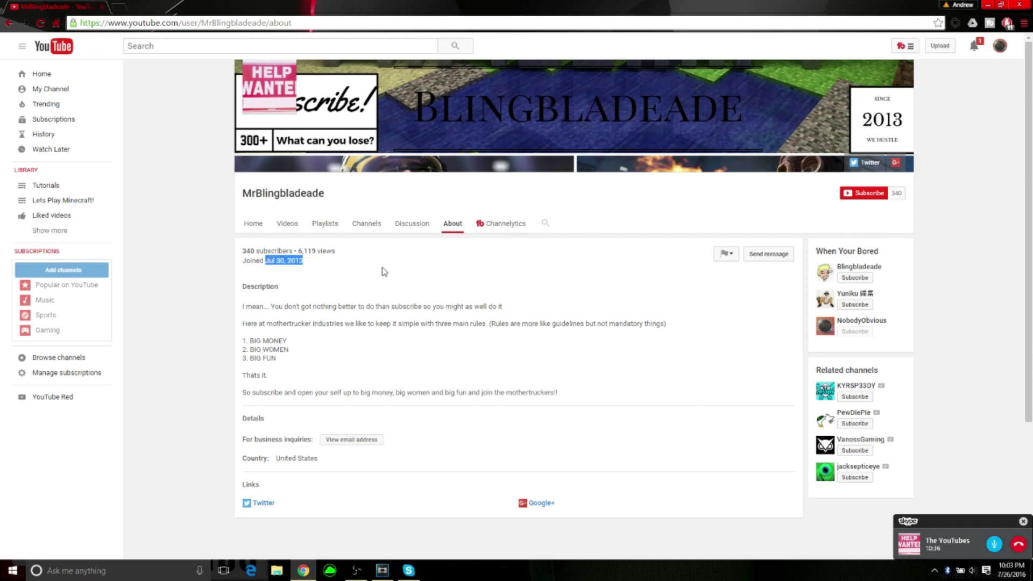